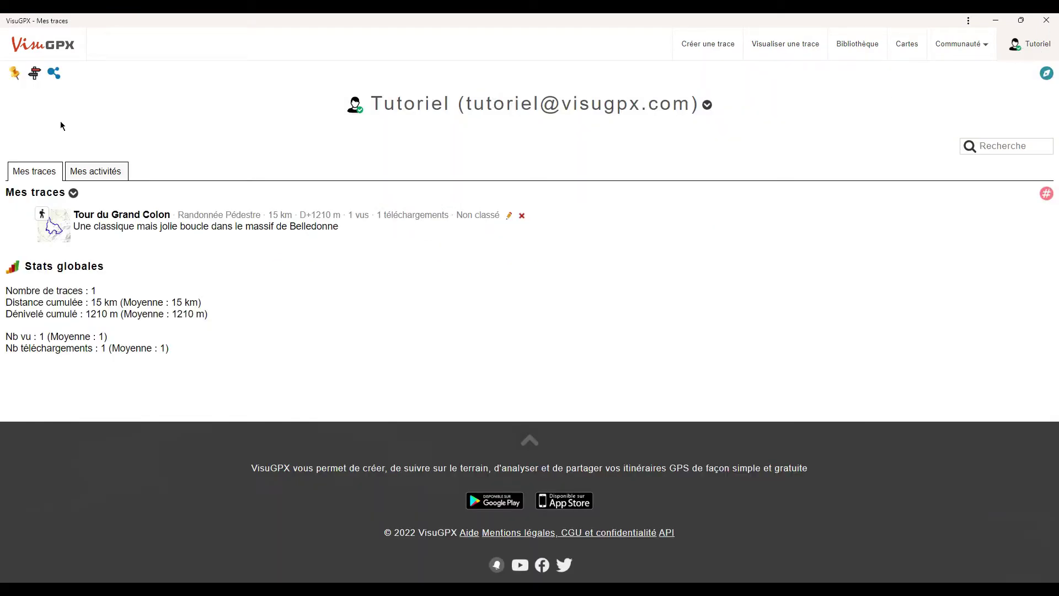
- Open the Tour du Grand Colon track and go to its print page
click(138, 217)
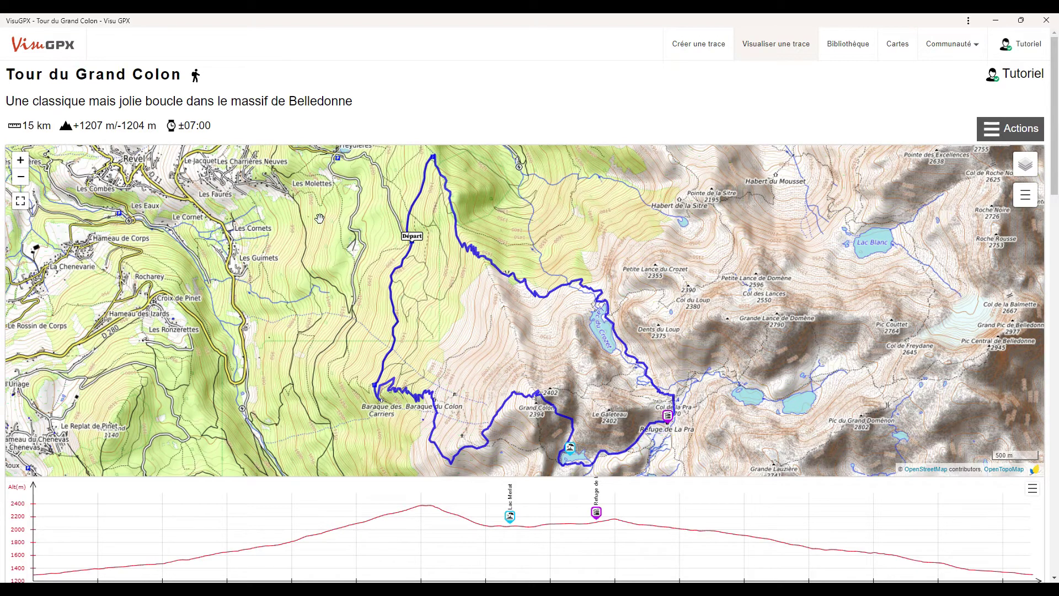
click(1013, 136)
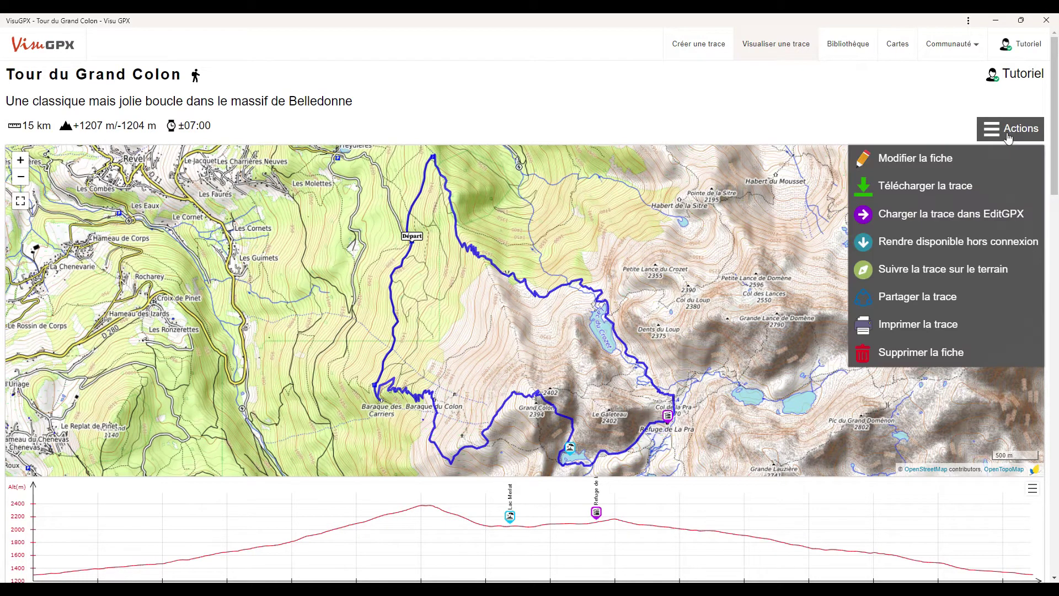
click(907, 329)
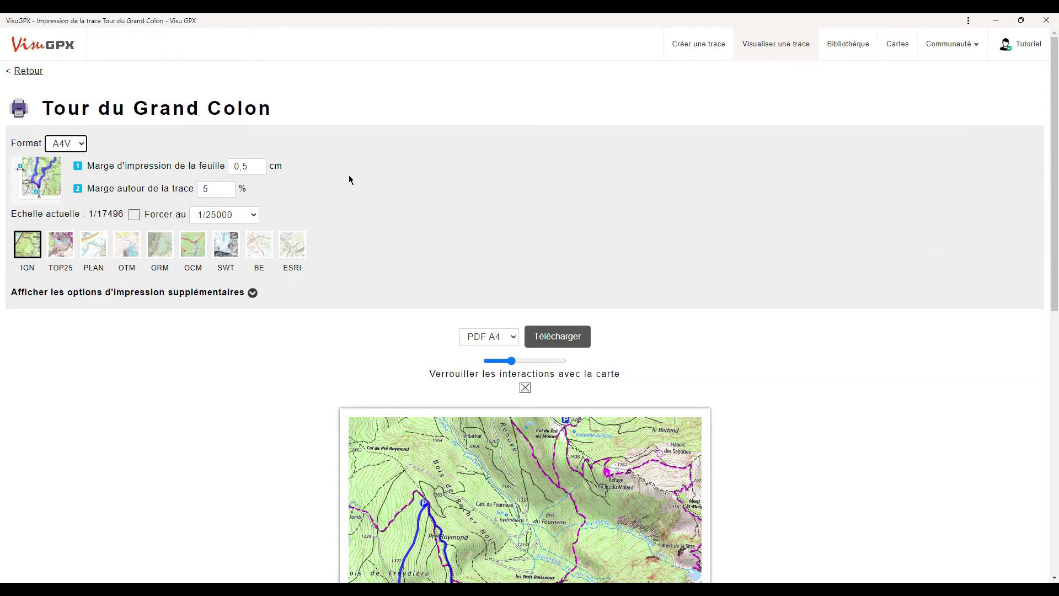
- Examine the A4V print preview of the Tour du Grand Colon track and the layout settings above it
scroll(341, 207, down, 4)
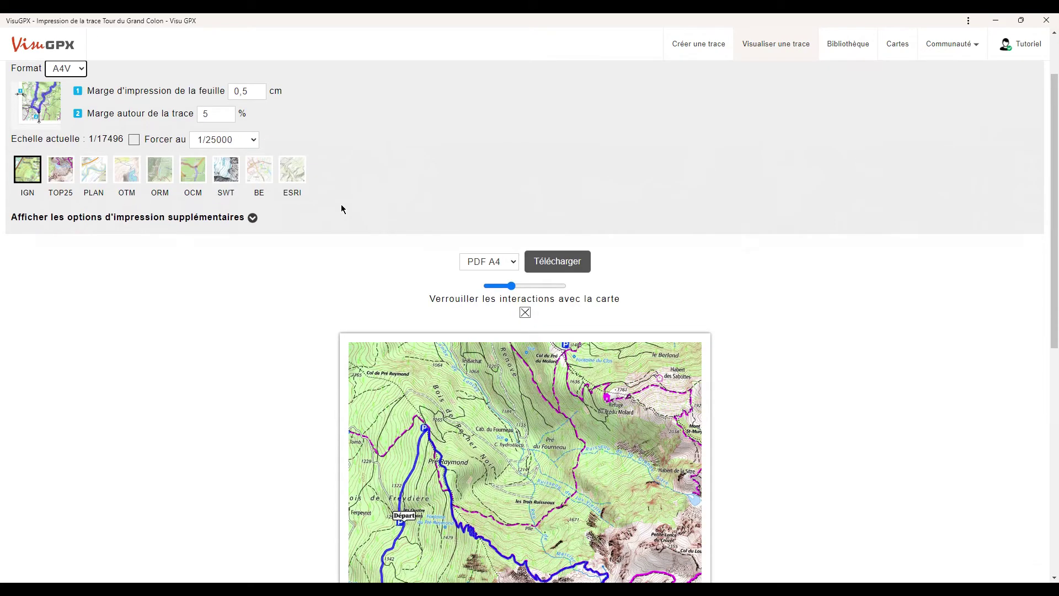
scroll(341, 209, down, 3)
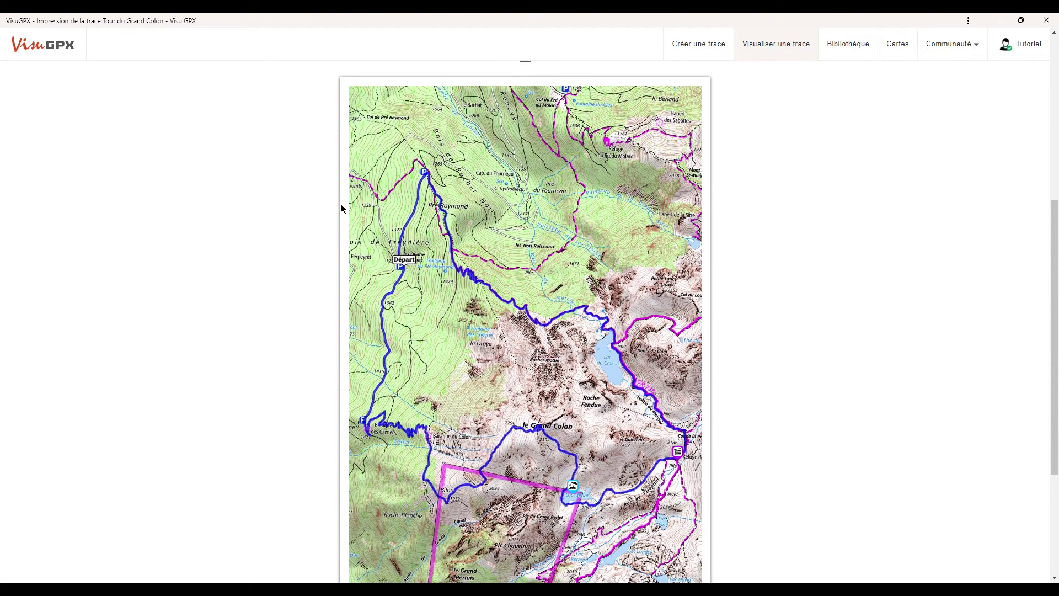
scroll(341, 208, down, 1)
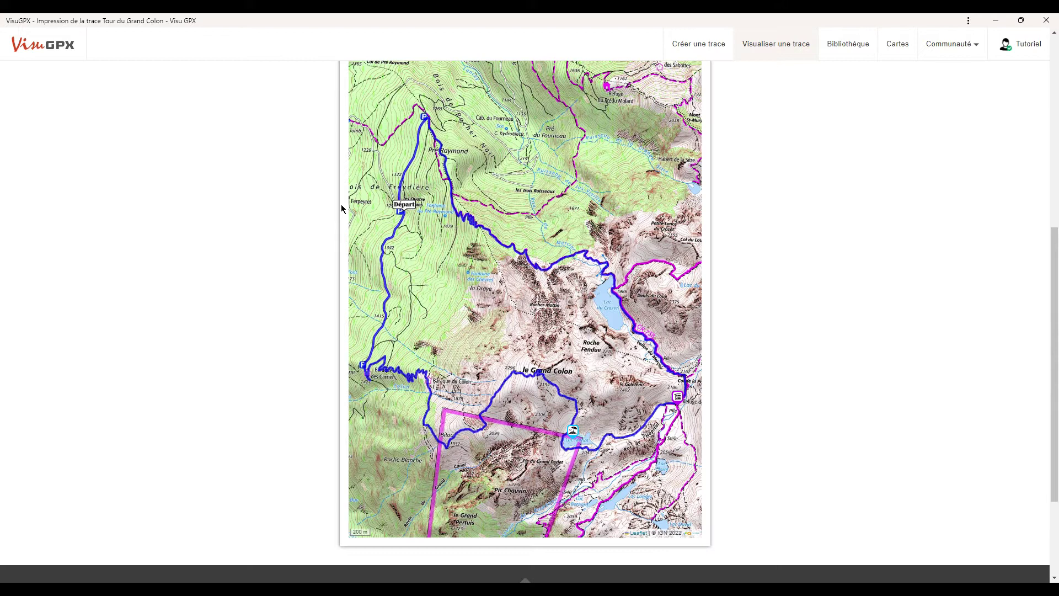
scroll(342, 209, up, 6)
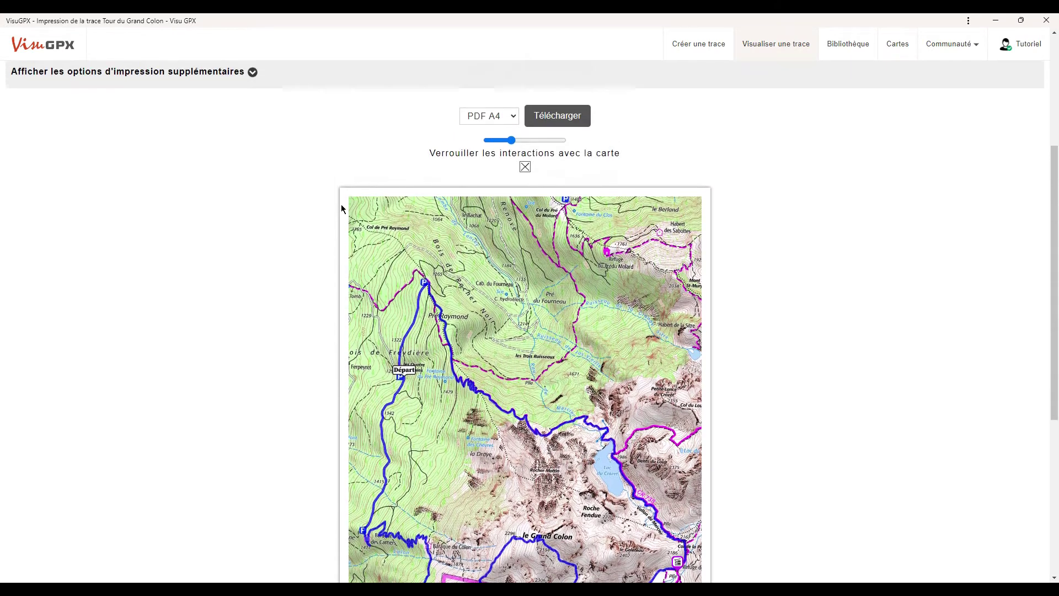
scroll(341, 205, up, 1)
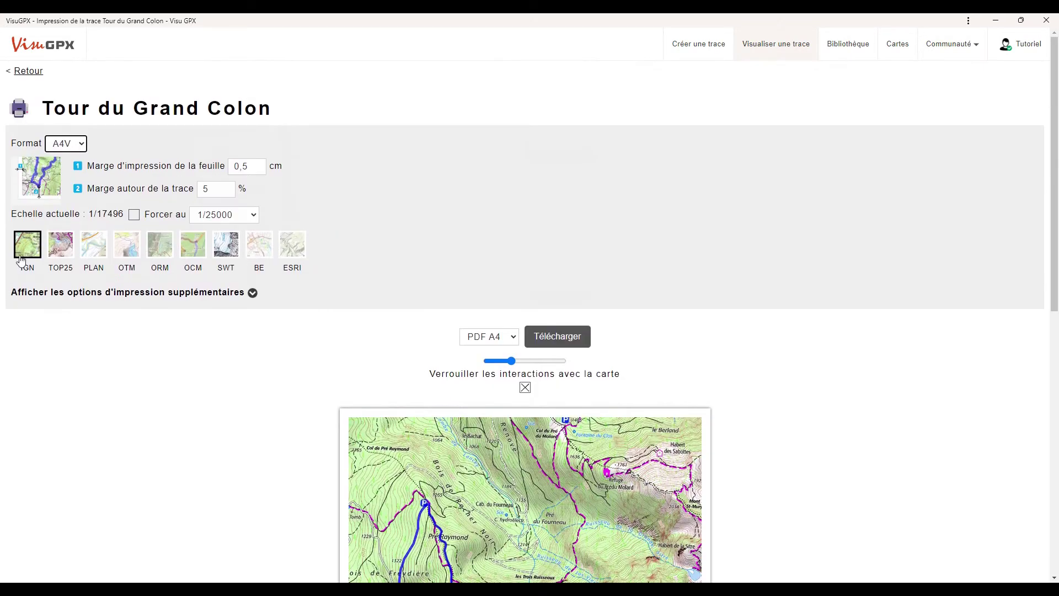
scroll(301, 366, down, 1)
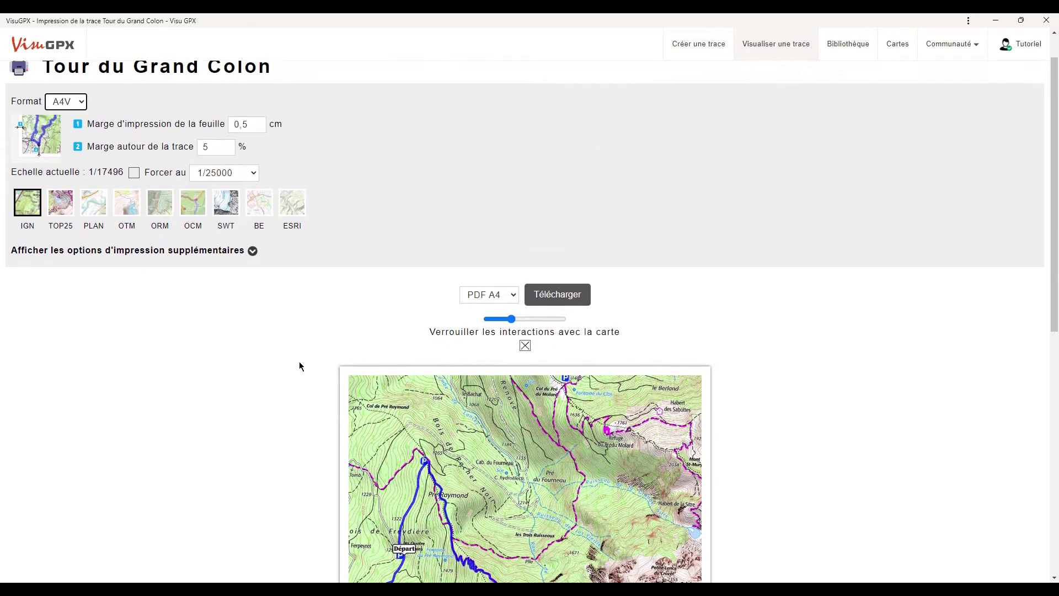
scroll(301, 366, up, 1)
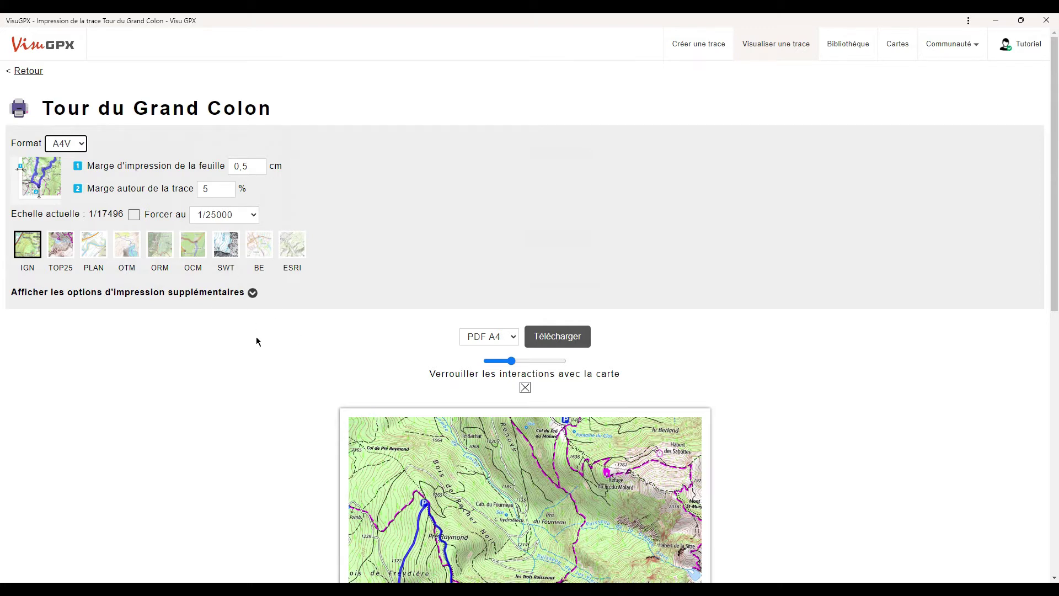
scroll(264, 375, down, 4)
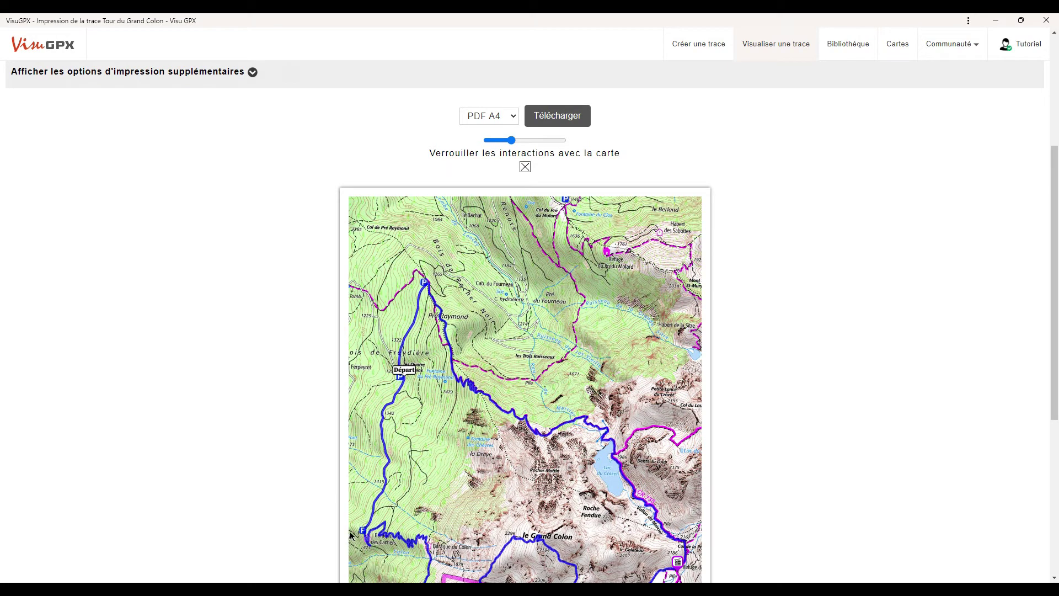
scroll(259, 384, up, 4)
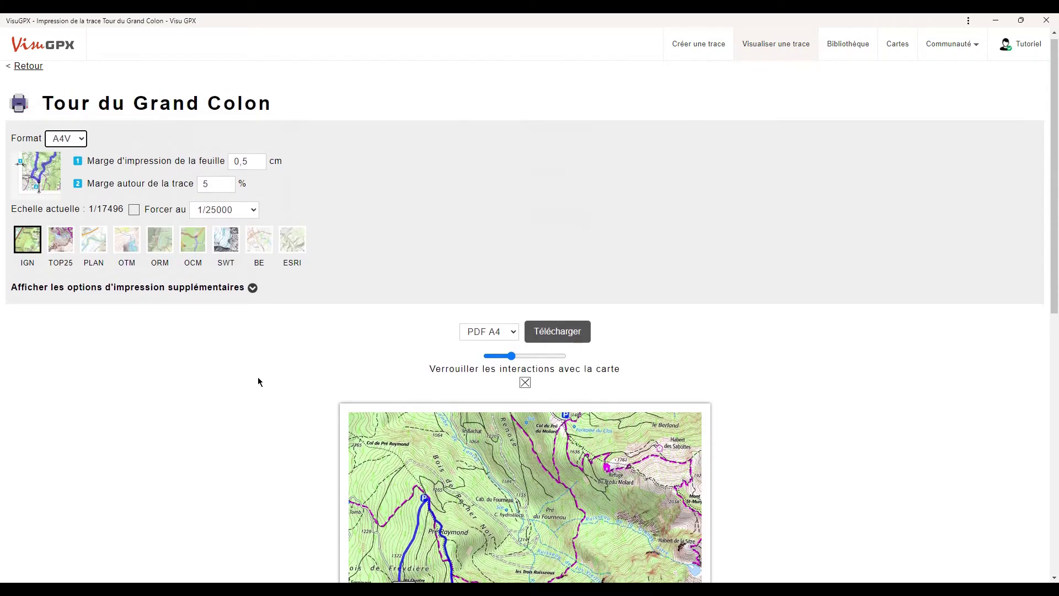
- Try a 10% margin around the track, return it to 5%, and check the preview
click(227, 188)
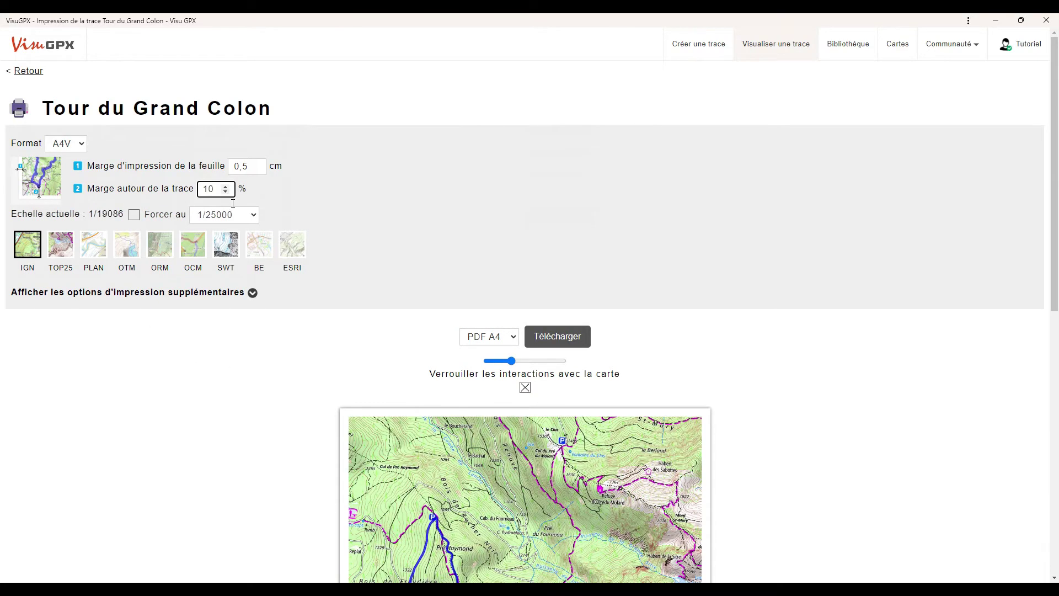
click(226, 192)
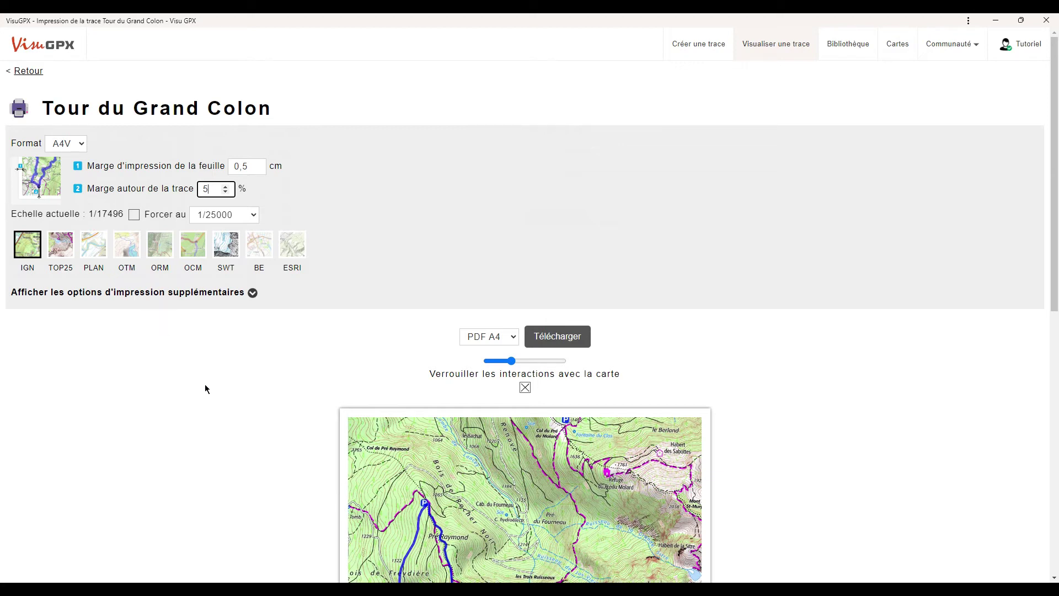
scroll(206, 389, down, 1)
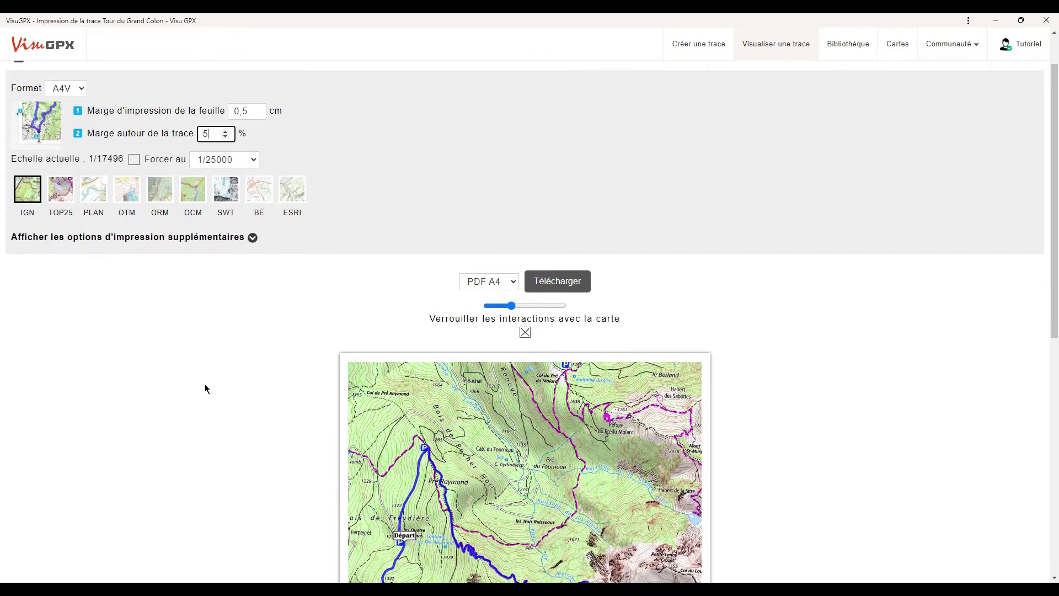
scroll(205, 389, down, 1)
scroll(205, 389, up, 1)
scroll(270, 379, down, 1)
scroll(270, 373, up, 1)
- Force the print scale to 1/25000 and inspect how the track fits on the A4 sheet
click(134, 159)
scroll(247, 363, down, 4)
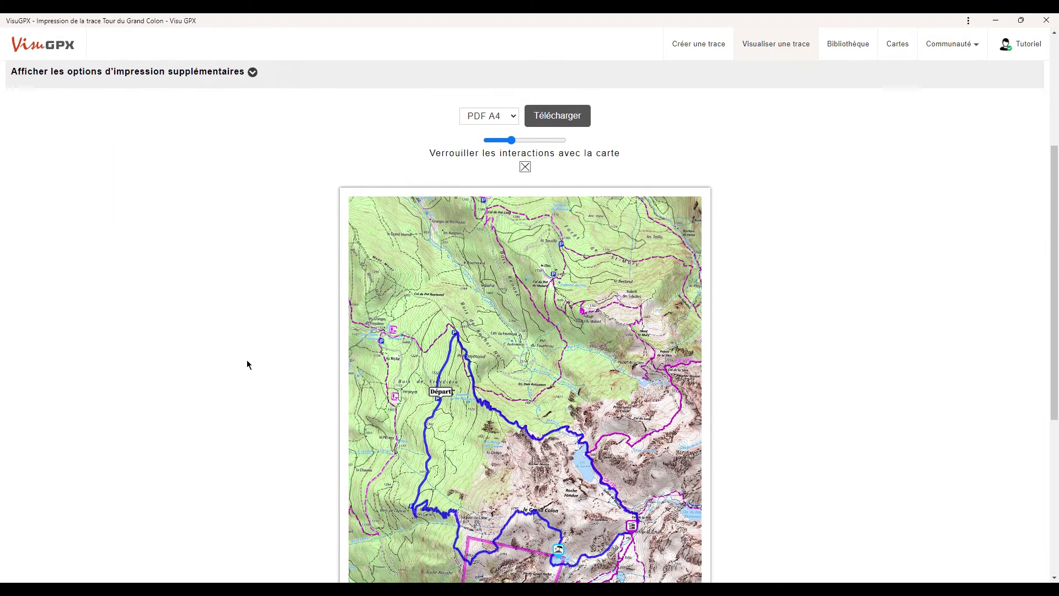
scroll(247, 365, up, 3)
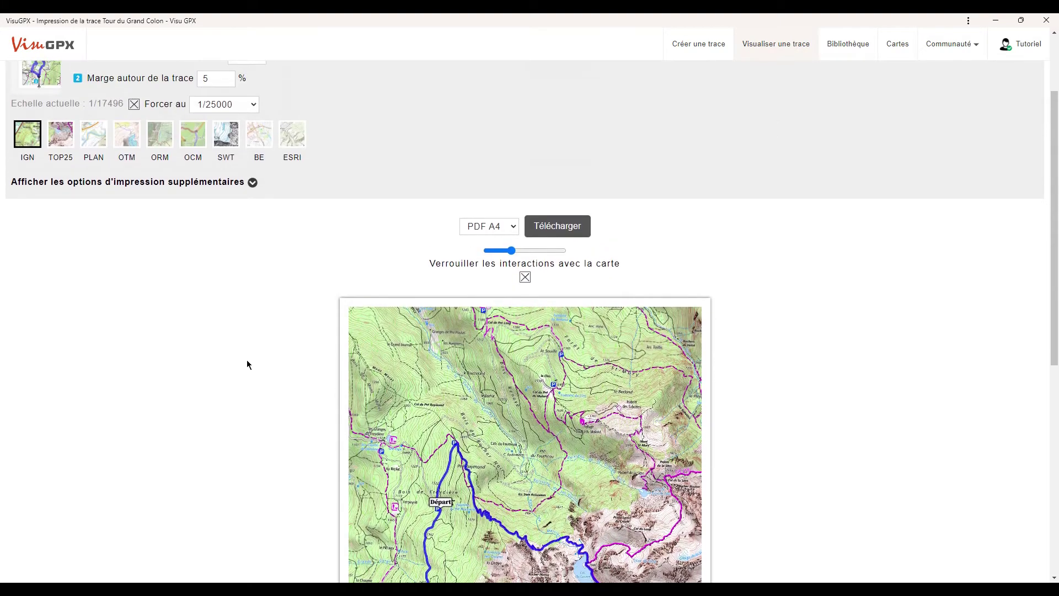
scroll(247, 364, down, 4)
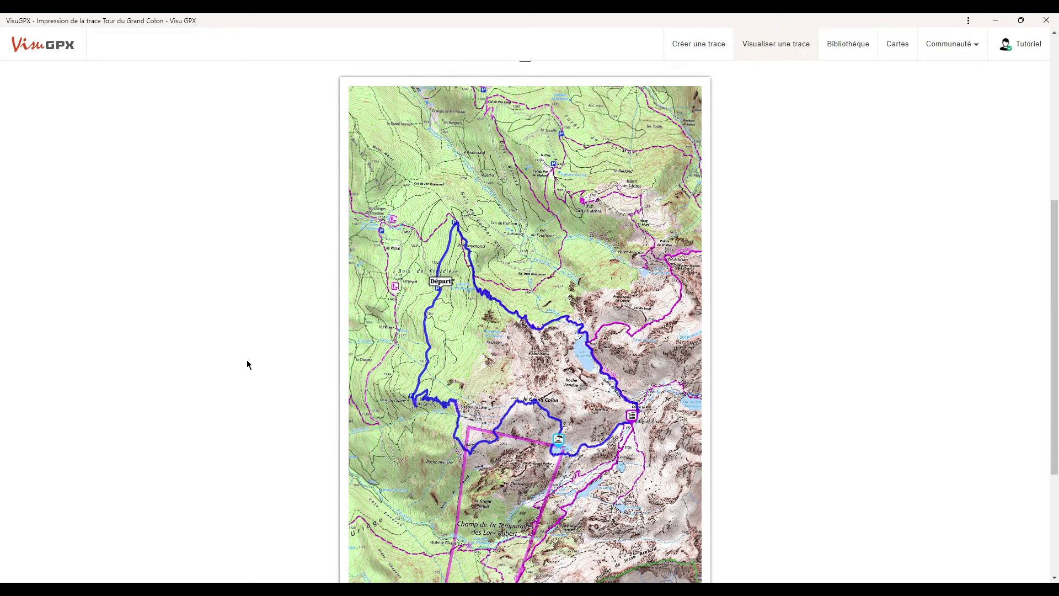
scroll(247, 364, down, 1)
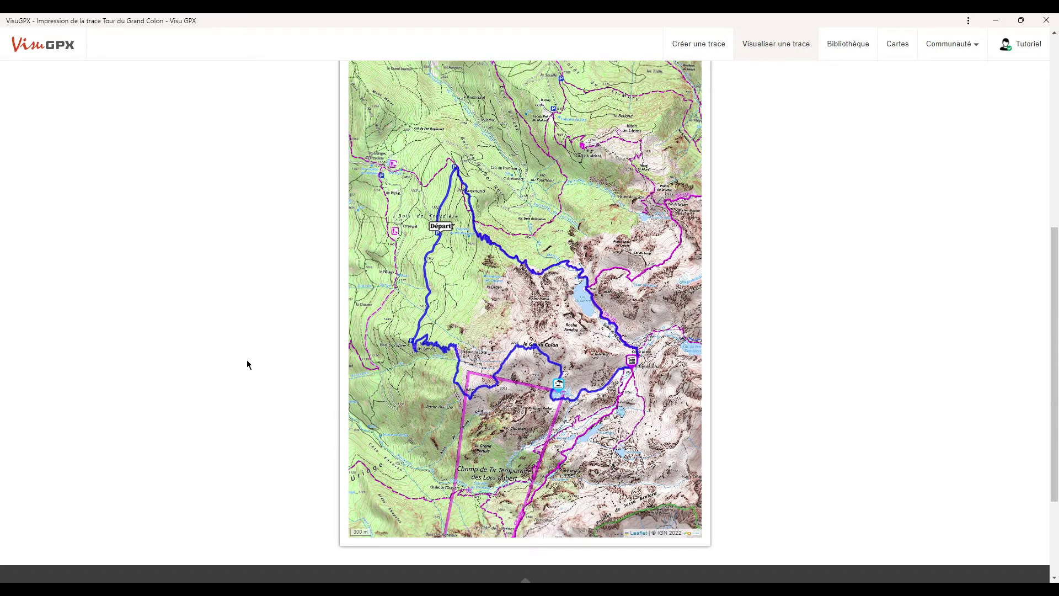
- Change the forced print scale to 1/12500 and check the track's framing in the preview
scroll(248, 362, up, 5)
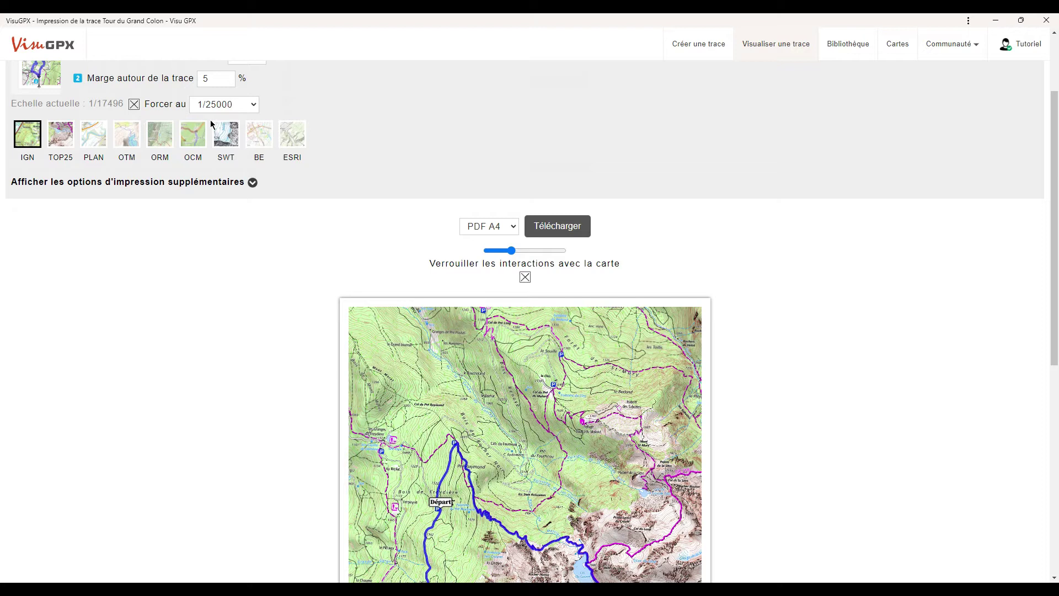
scroll(232, 293, down, 5)
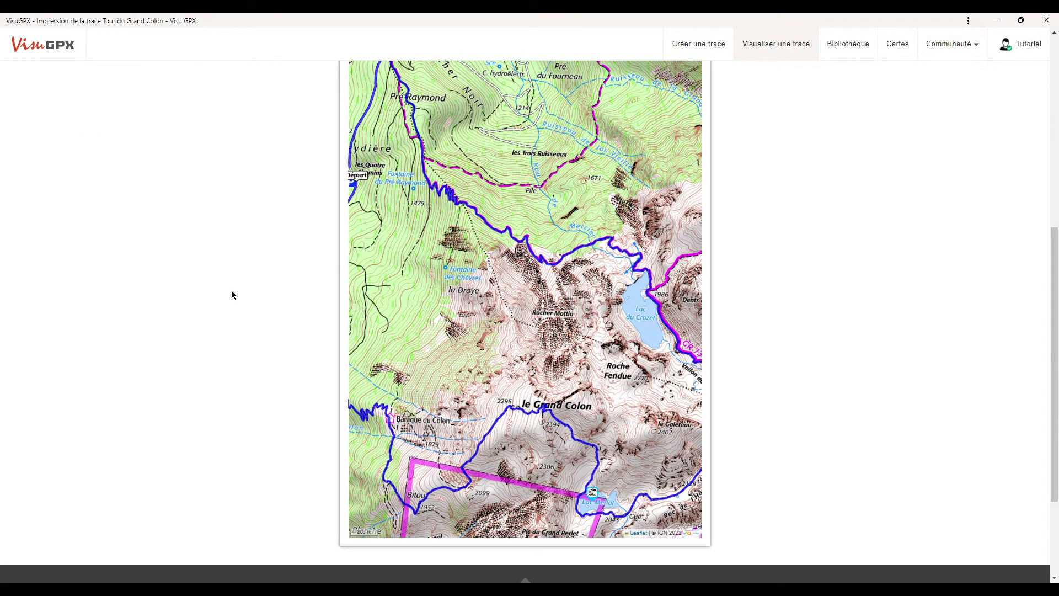
scroll(232, 296, up, 7)
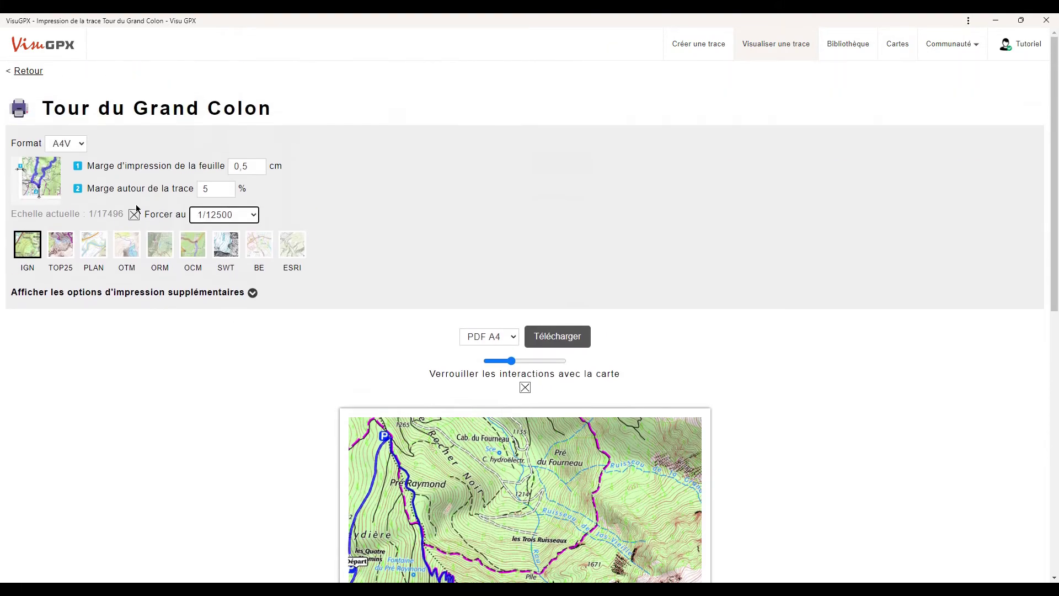
- Switch the paper format to A3V and inspect the track's framing in the larger preview
click(66, 144)
click(64, 177)
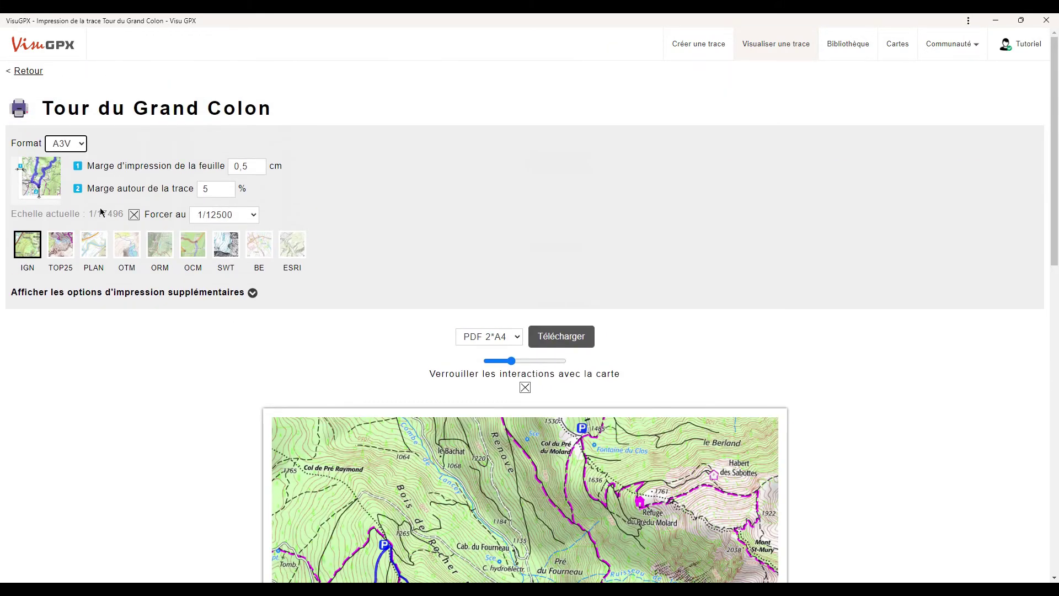
scroll(181, 363, down, 10)
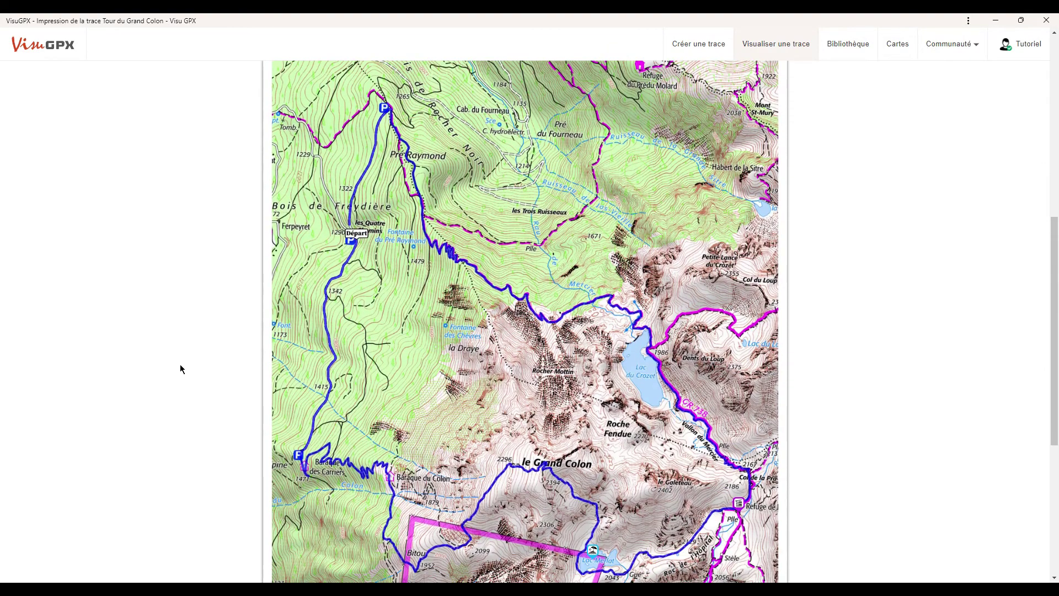
scroll(180, 364, up, 8)
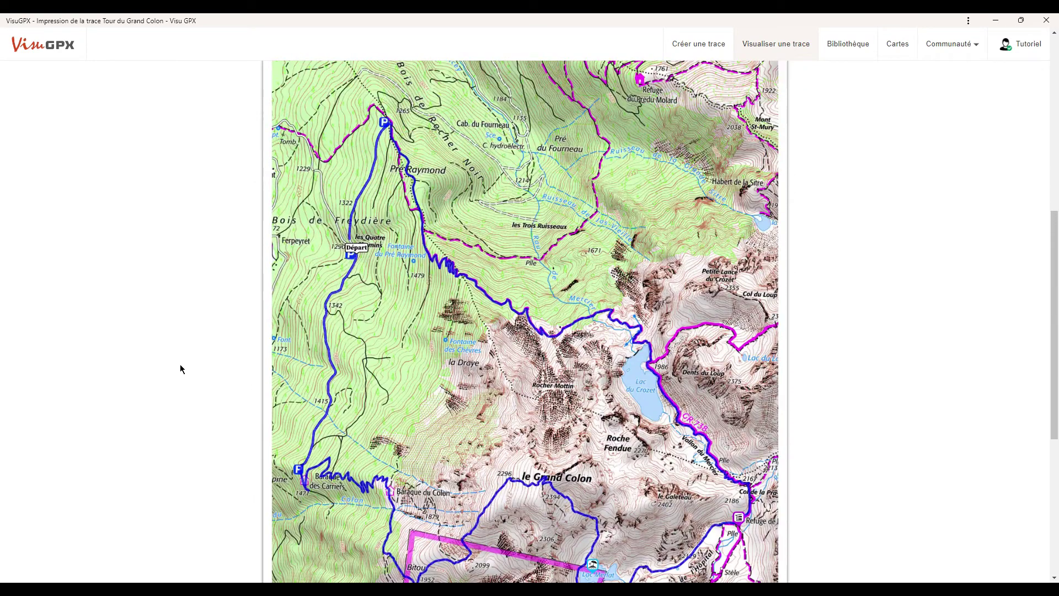
scroll(180, 364, up, 3)
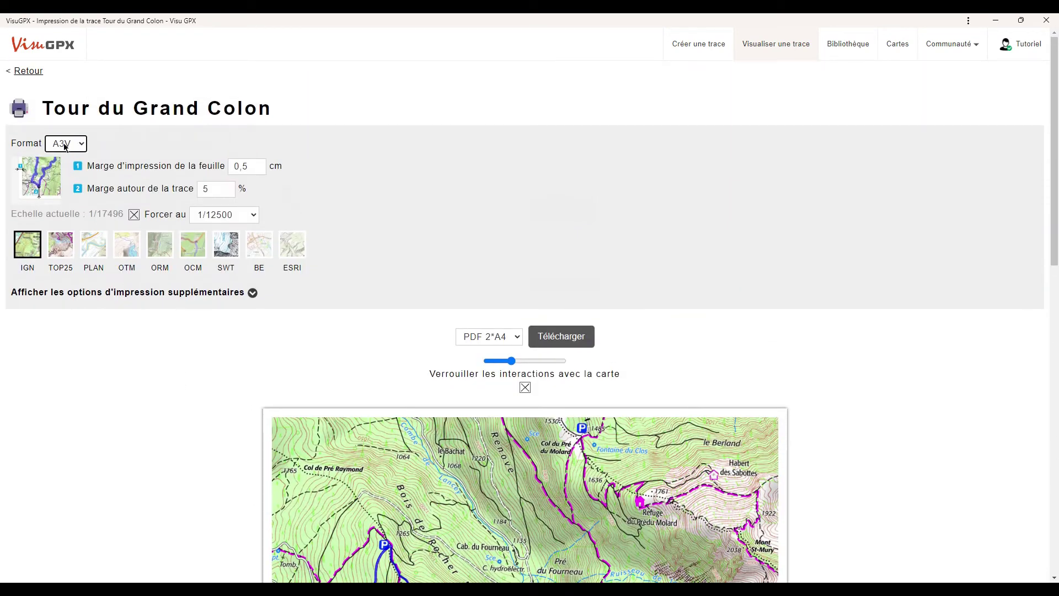
- Restore the A4V format and the 1/25000 scale choice, and turn off scale forcing
click(64, 169)
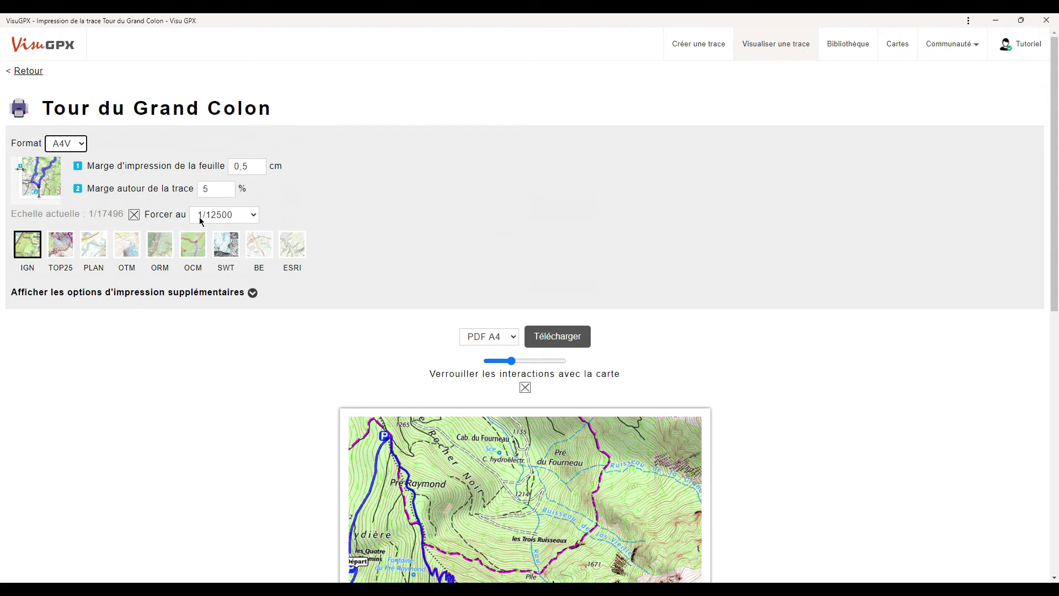
click(213, 247)
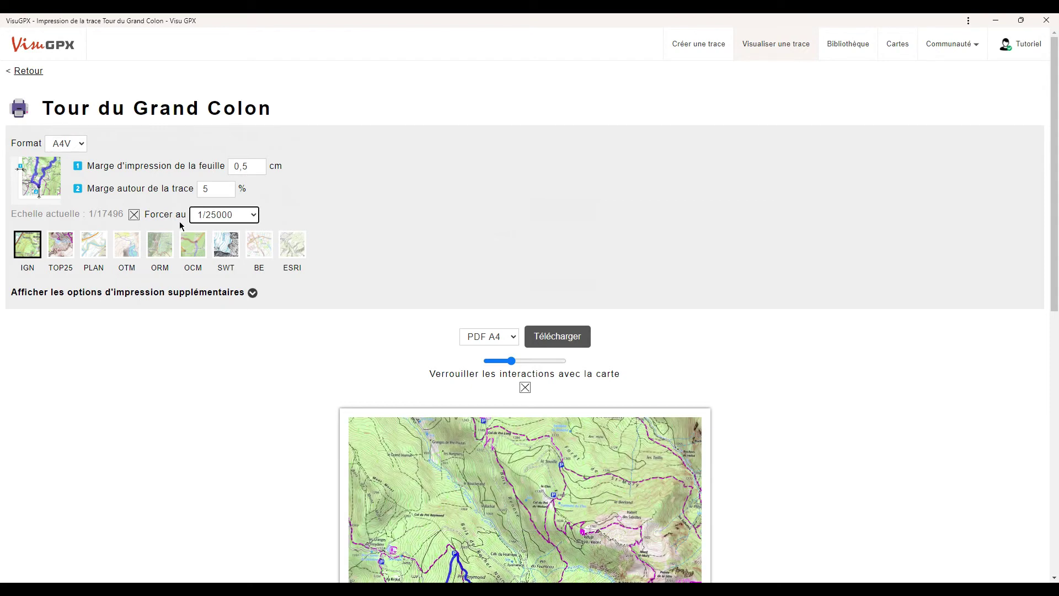
click(135, 215)
scroll(262, 389, down, 5)
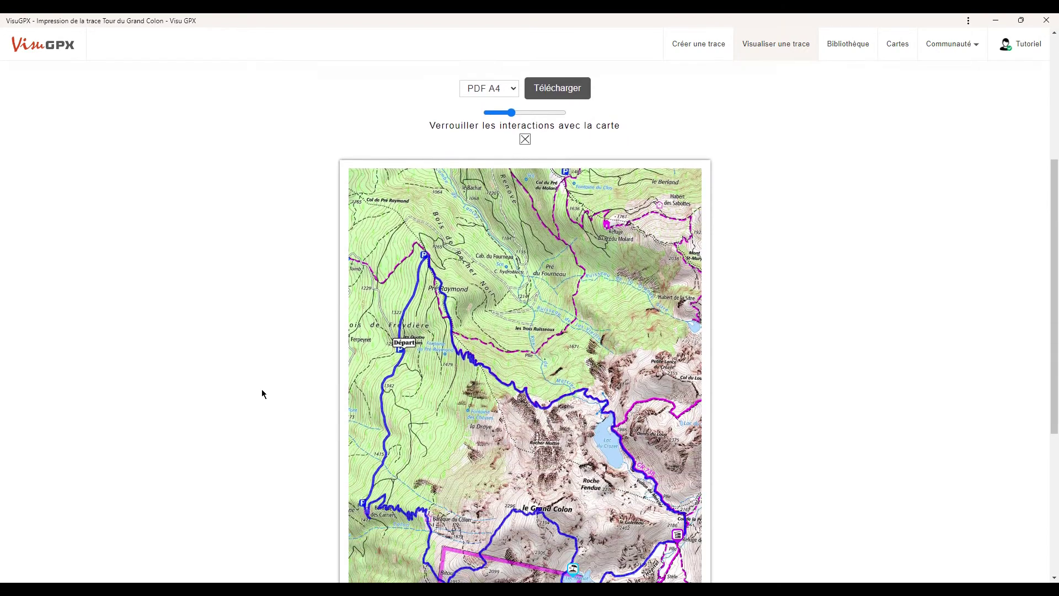
scroll(261, 393, up, 5)
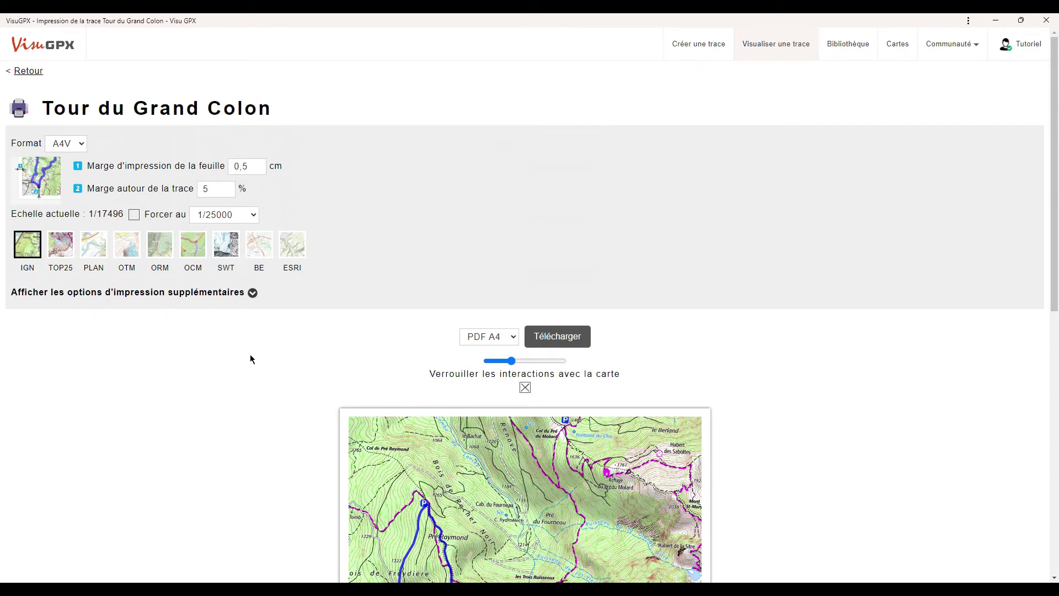
- Try the ESRI base map in the print preview and switch back to the IGN map
scroll(250, 359, down, 1)
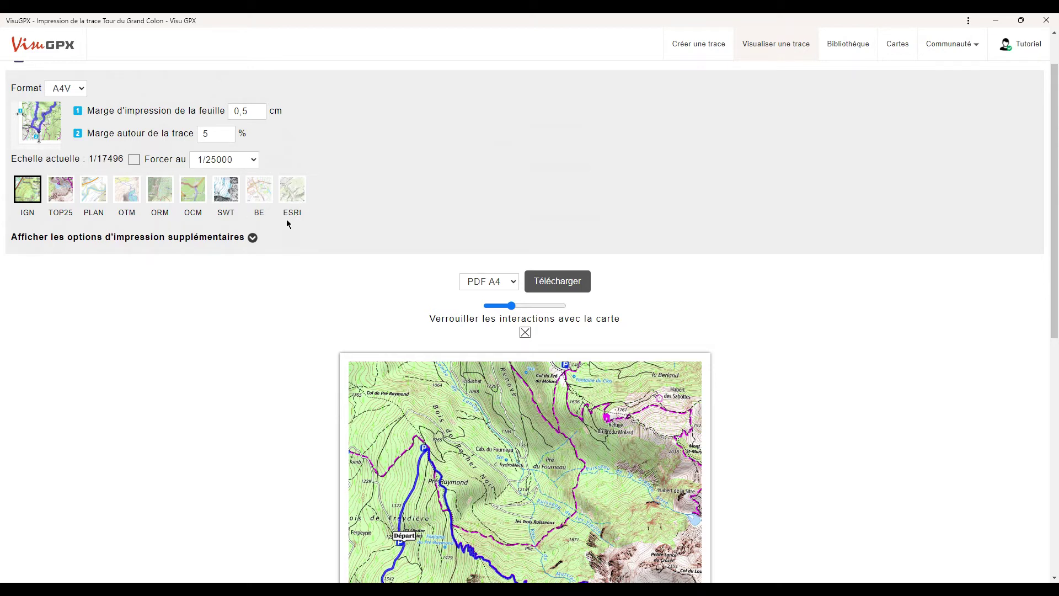
click(290, 199)
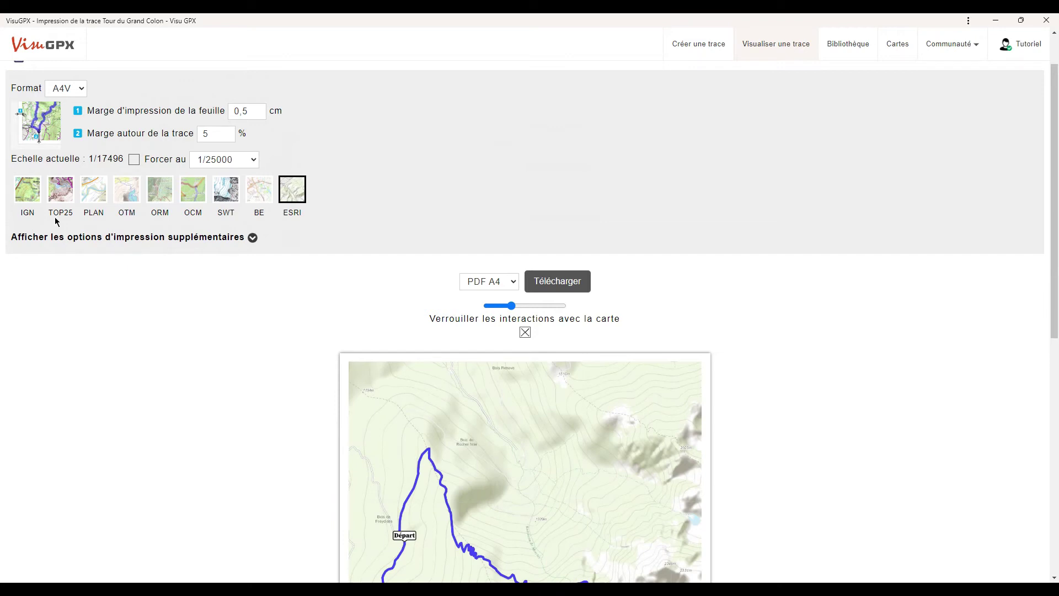
click(27, 198)
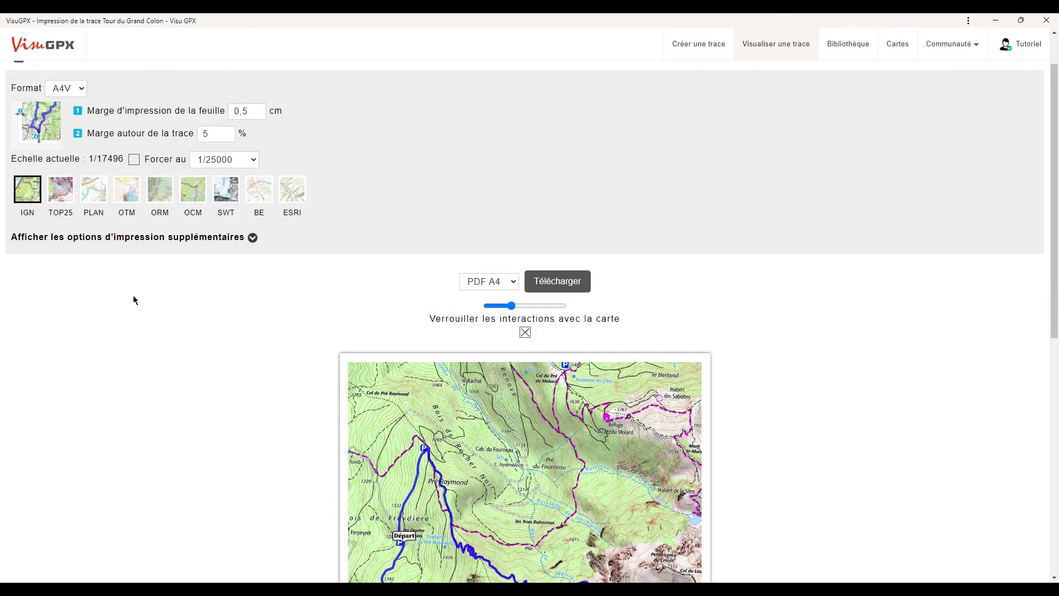
- Expand the additional print options for the track's line style, markers and profile
scroll(134, 300, down, 1)
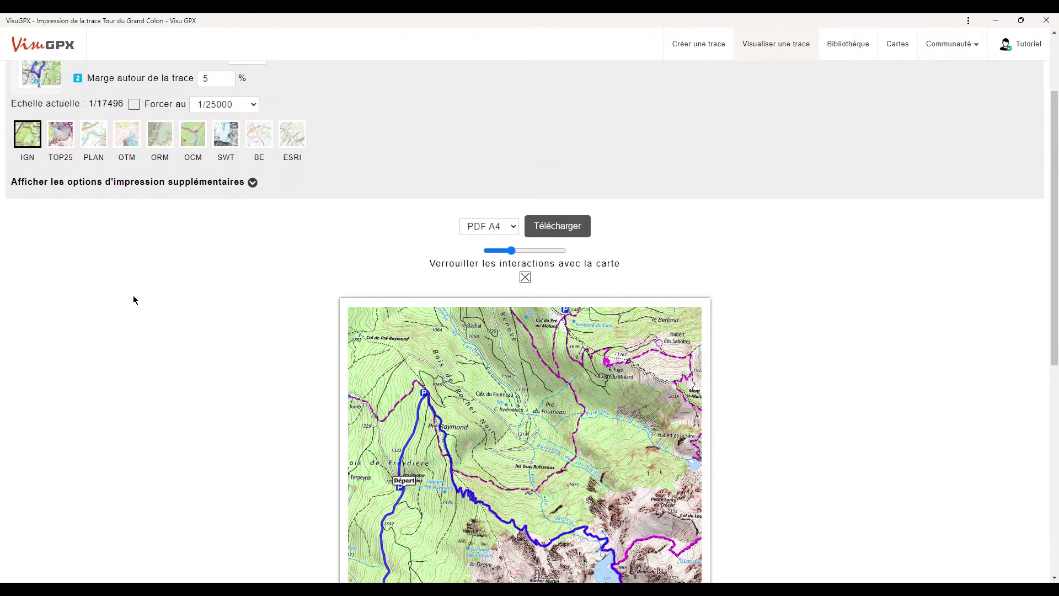
click(128, 187)
scroll(251, 240, down, 3)
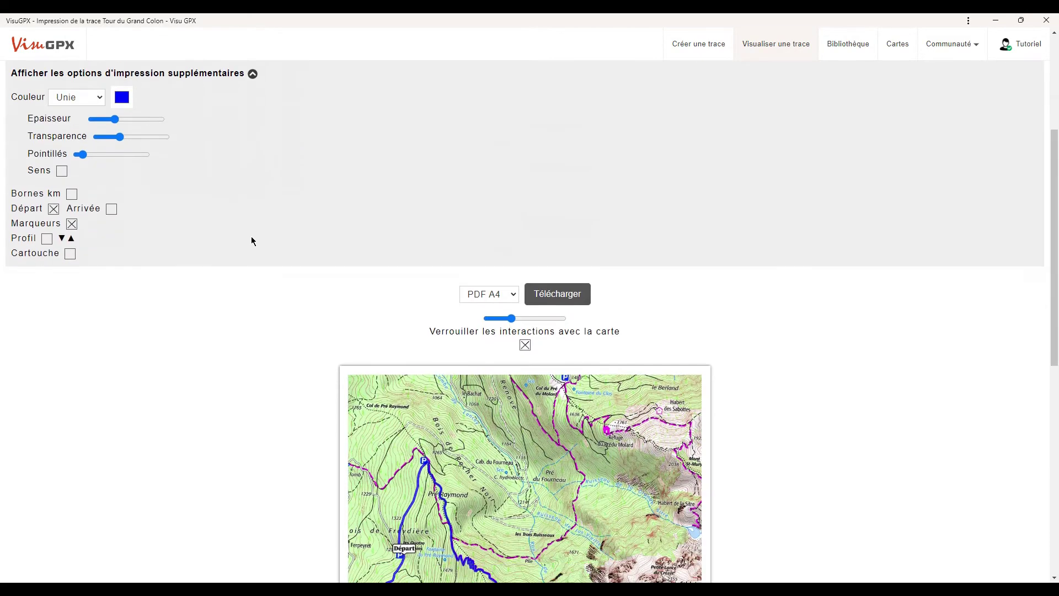
- Try an elevation-based colour gradient for the track and check it in the print preview
scroll(251, 241, up, 1)
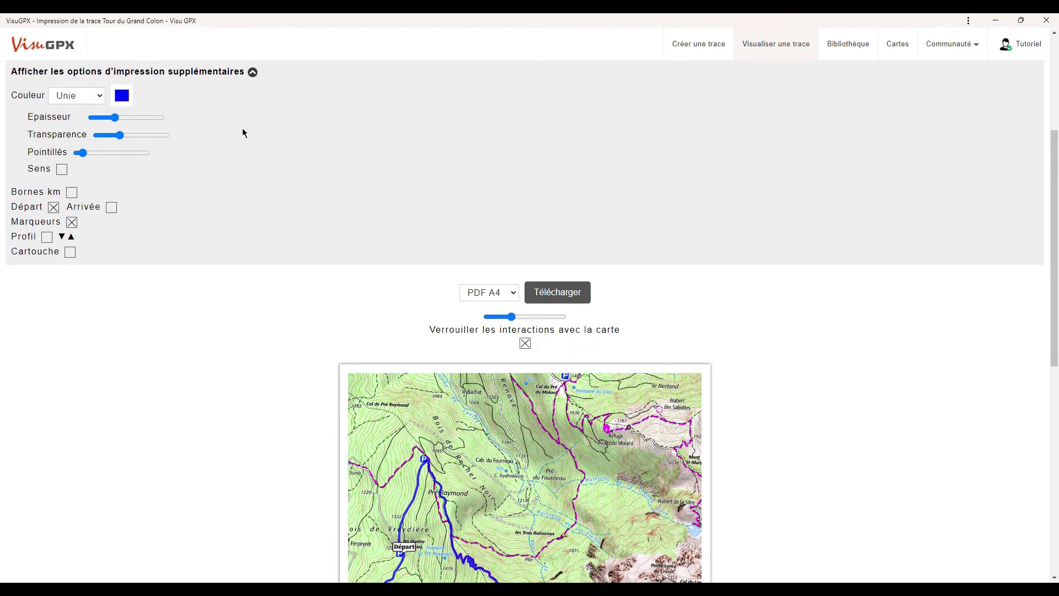
click(77, 96)
click(72, 117)
scroll(210, 289, down, 3)
scroll(211, 290, down, 1)
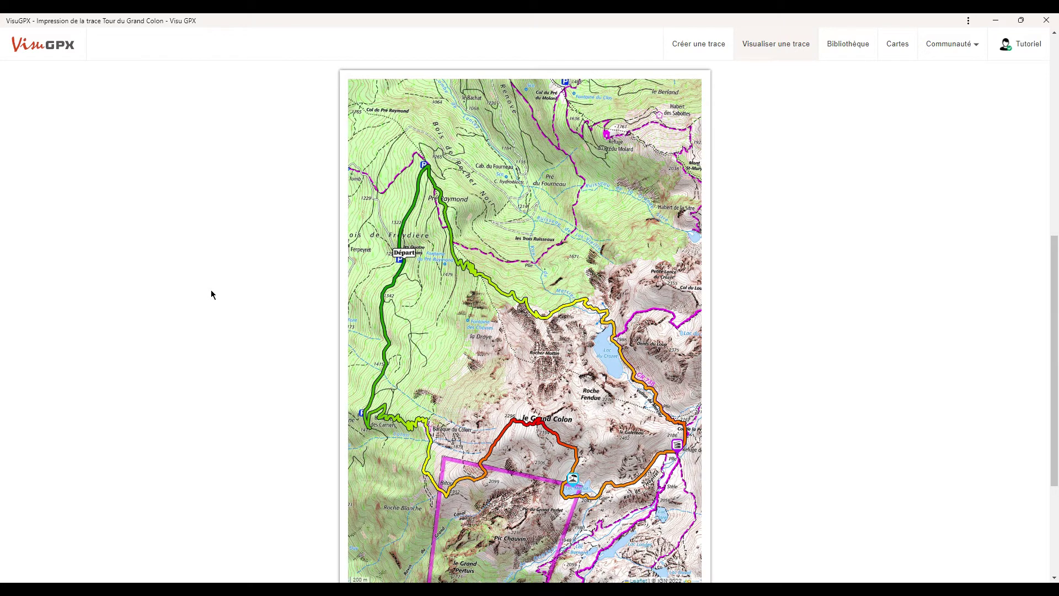
- Try the Pente colouring on the track, check it in the preview, and restore the Unie colour
scroll(211, 295, up, 1)
click(65, 153)
click(67, 187)
scroll(232, 294, down, 5)
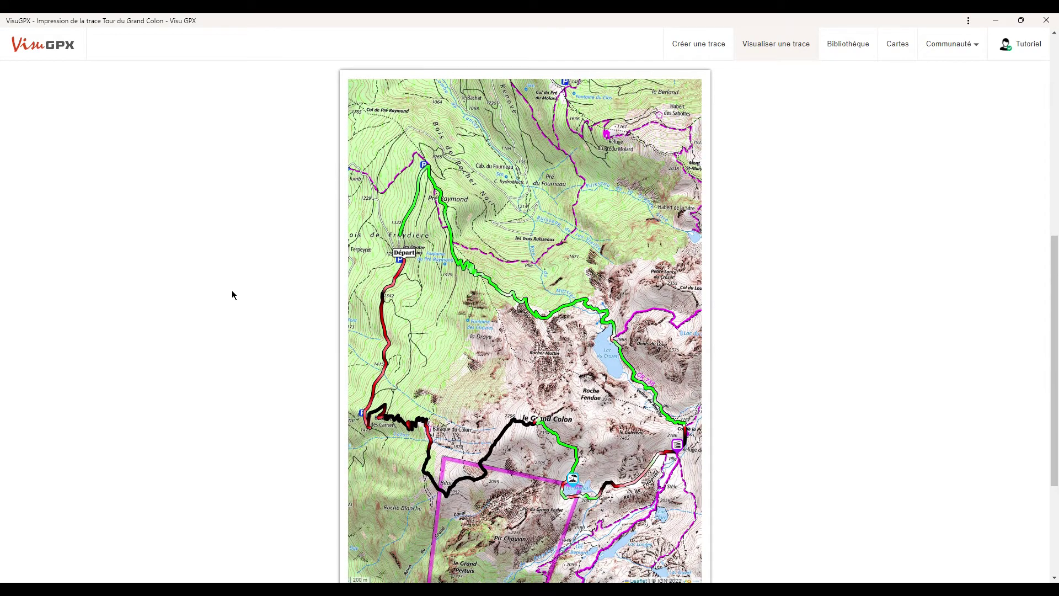
scroll(233, 294, up, 7)
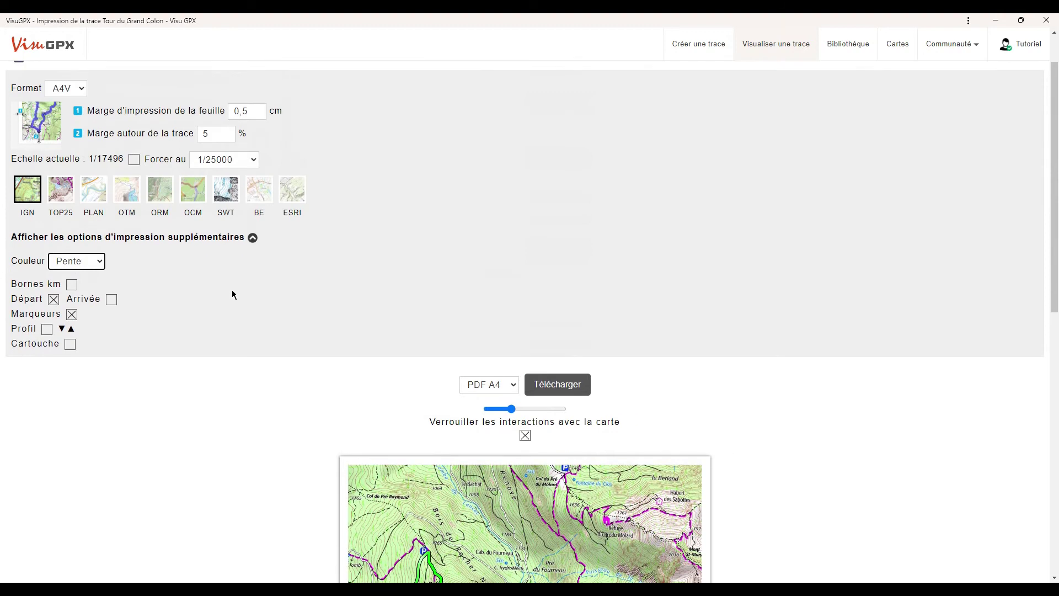
click(64, 277)
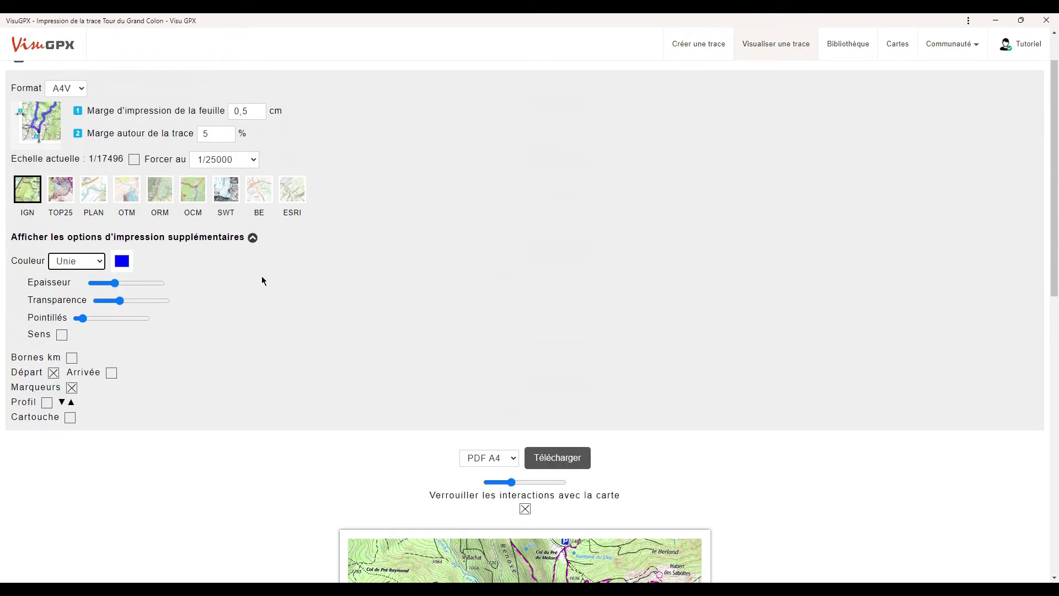
- Make the track line thicker, adjust its transparency and give it a dashed pattern
scroll(262, 277, down, 4)
scroll(262, 280, up, 1)
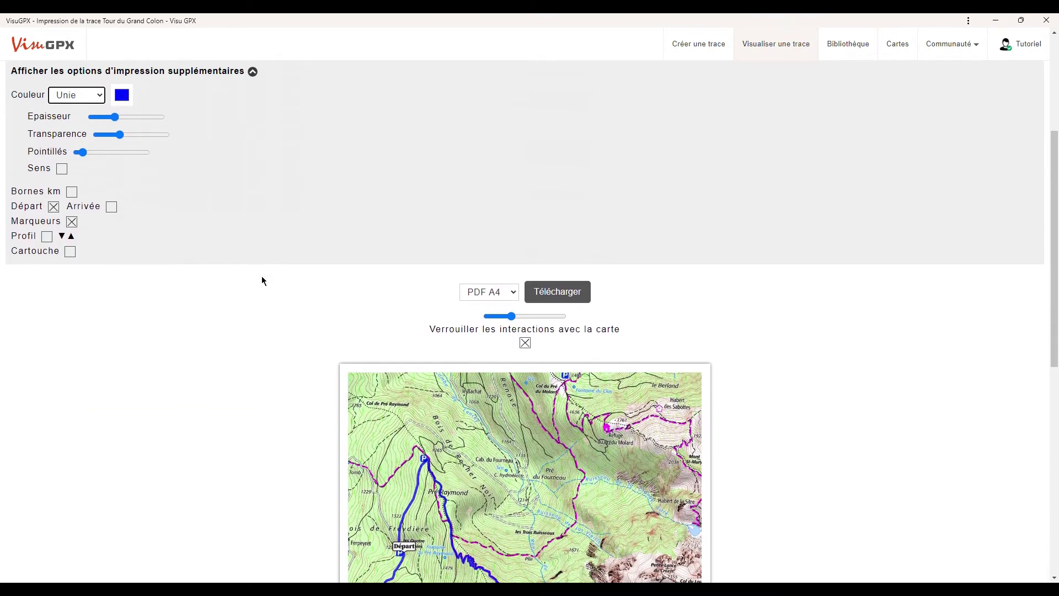
drag(115, 117, 99, 159)
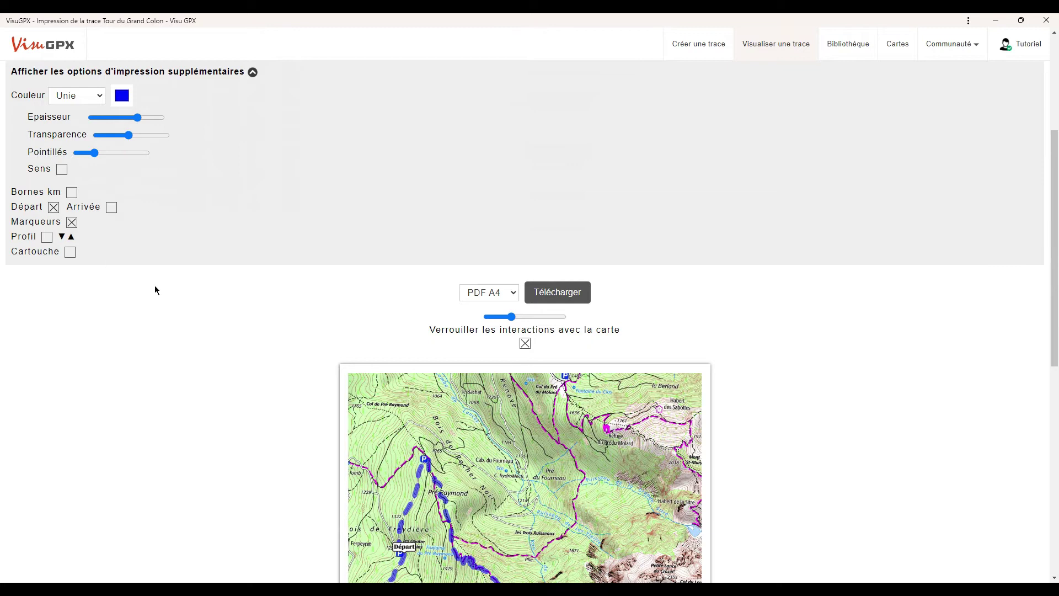
scroll(200, 352, down, 3)
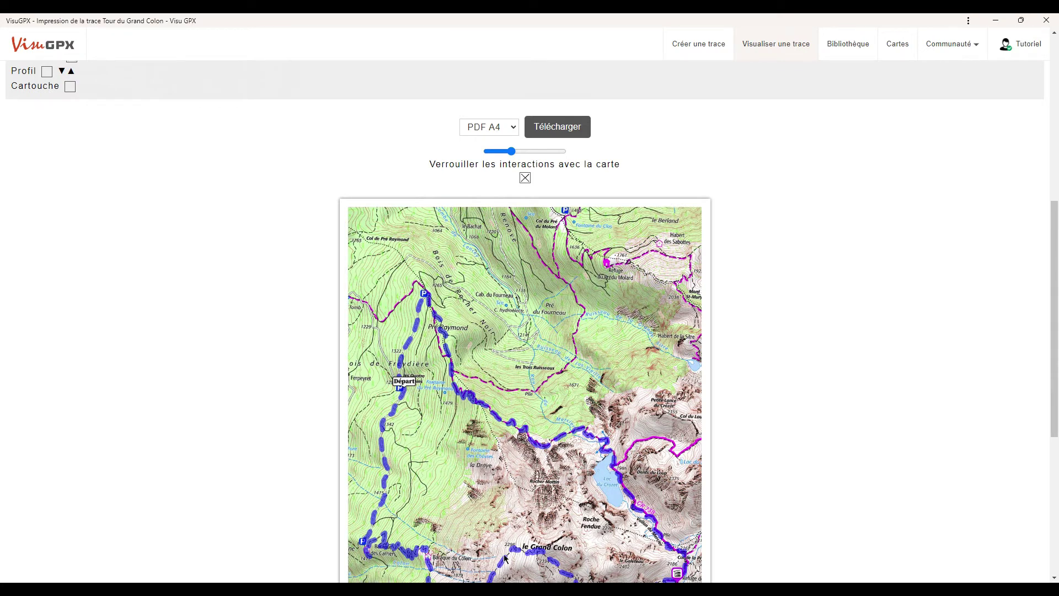
scroll(160, 356, up, 2)
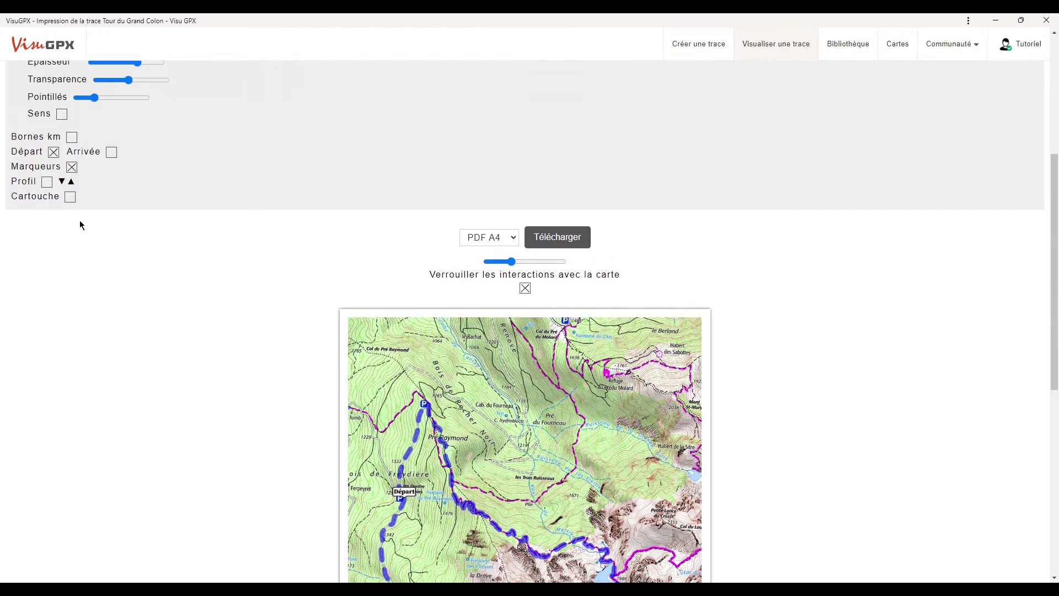
- Try the track's direction indication, leave it off, and enable the kilometre markers
click(62, 116)
click(62, 116)
click(75, 141)
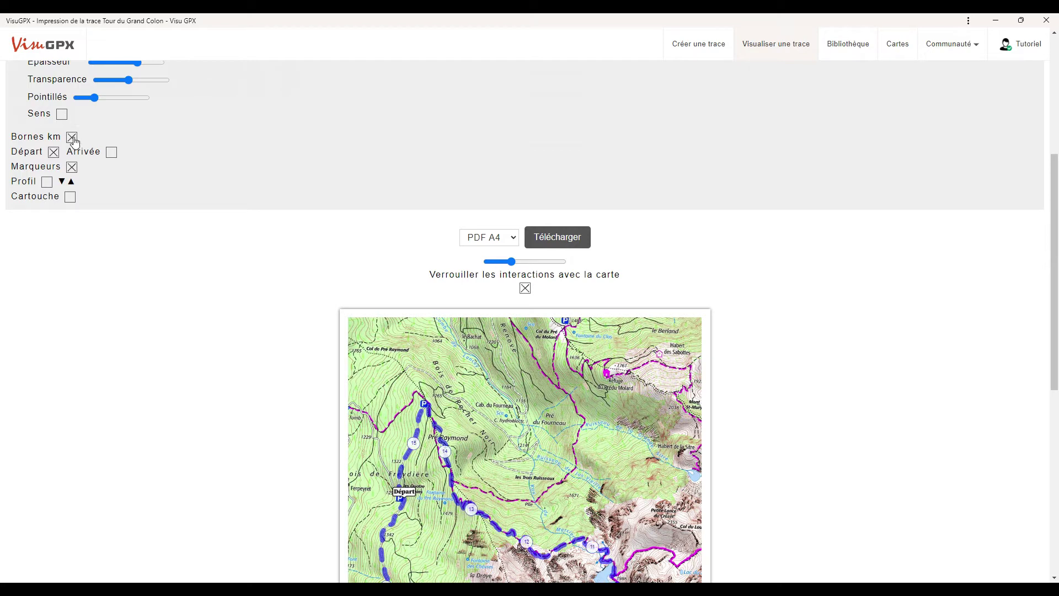
- Try toggling the start and finish labels, ending with only the start label shown
click(54, 154)
click(53, 152)
click(112, 153)
click(112, 153)
- Try hiding the track's markers, check the preview without them, and show them again
scroll(235, 286, down, 5)
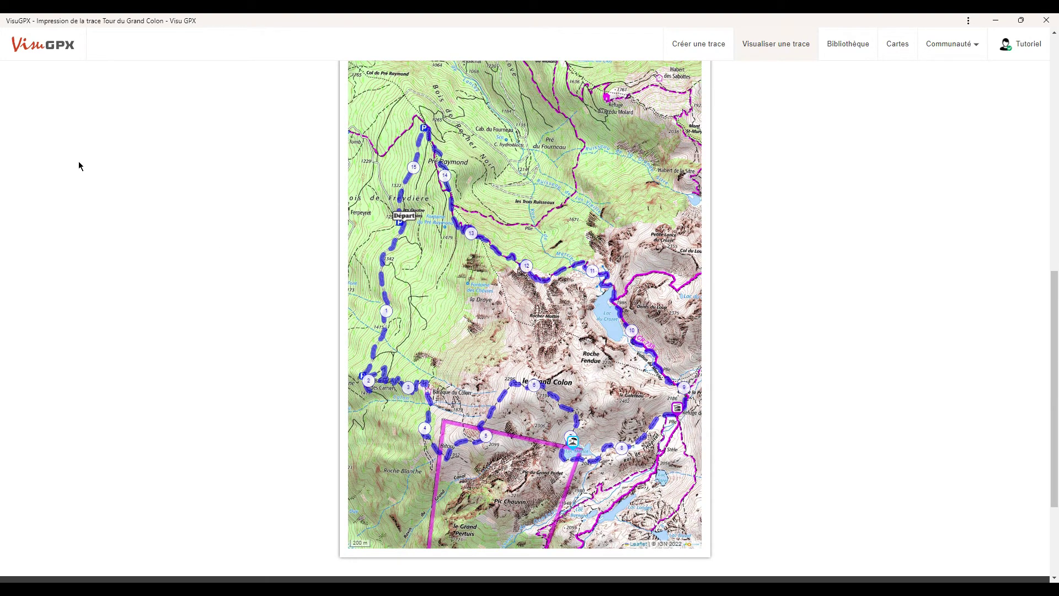
scroll(53, 138, up, 1)
scroll(52, 138, up, 3)
click(71, 111)
scroll(156, 218, down, 3)
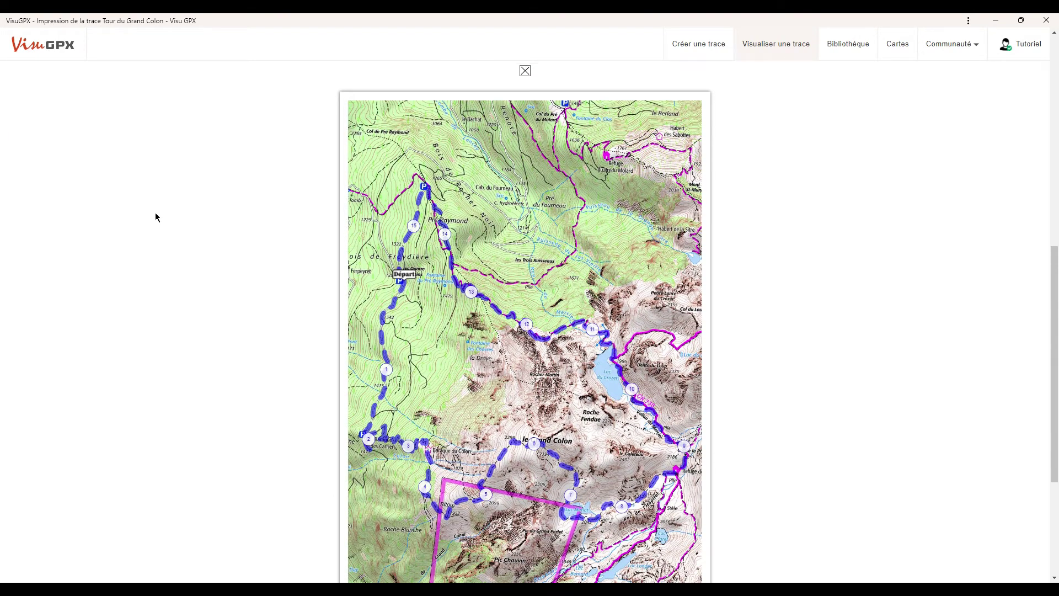
scroll(156, 218, up, 4)
click(72, 166)
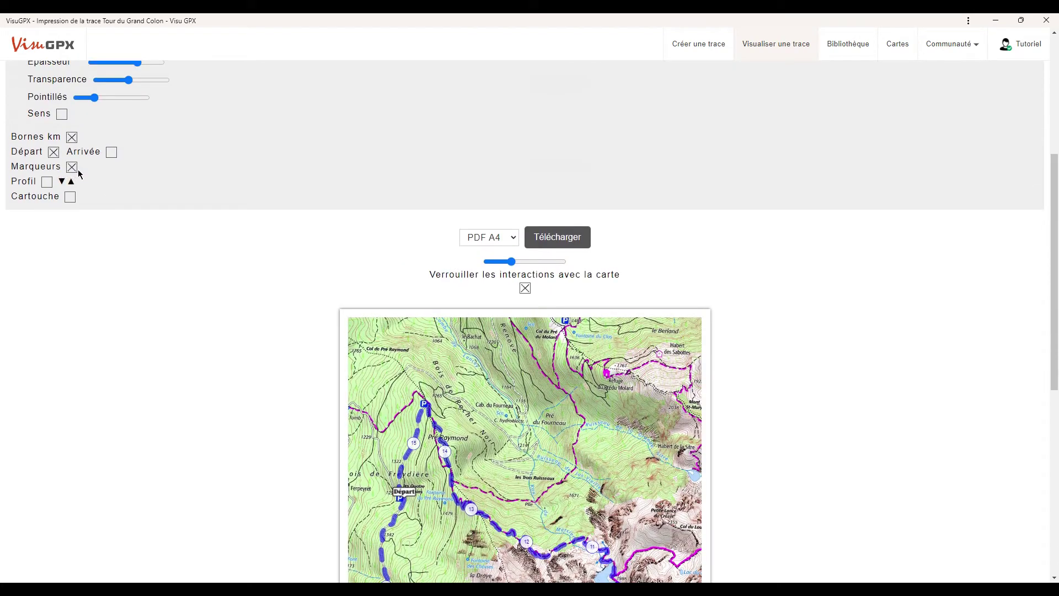
- Show the Lac Merlat and Refuge de la PRA descriptions on the map and place them below their markers, clear of the track
scroll(248, 290, down, 5)
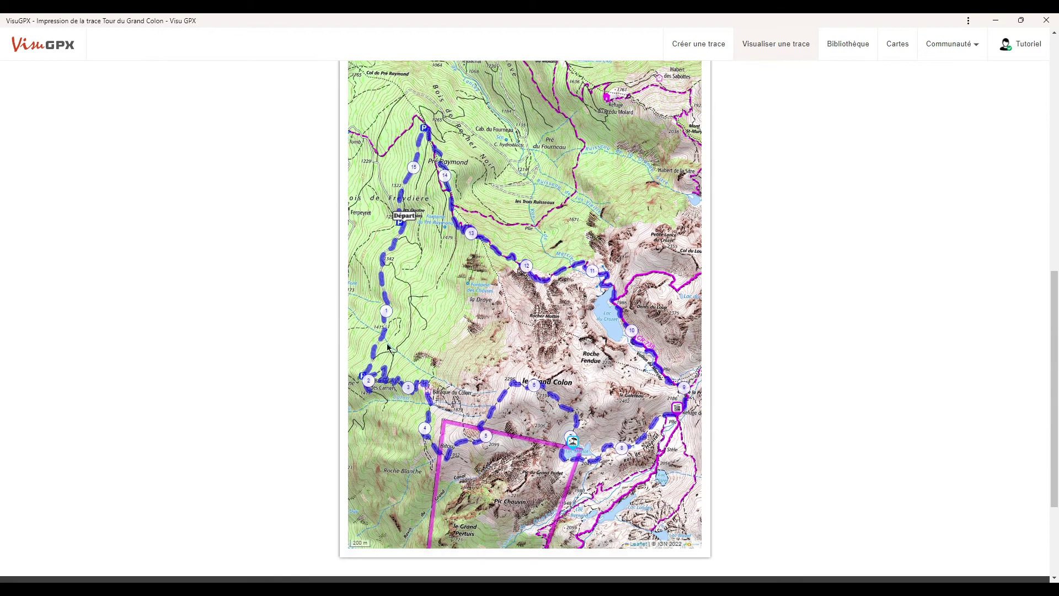
click(574, 444)
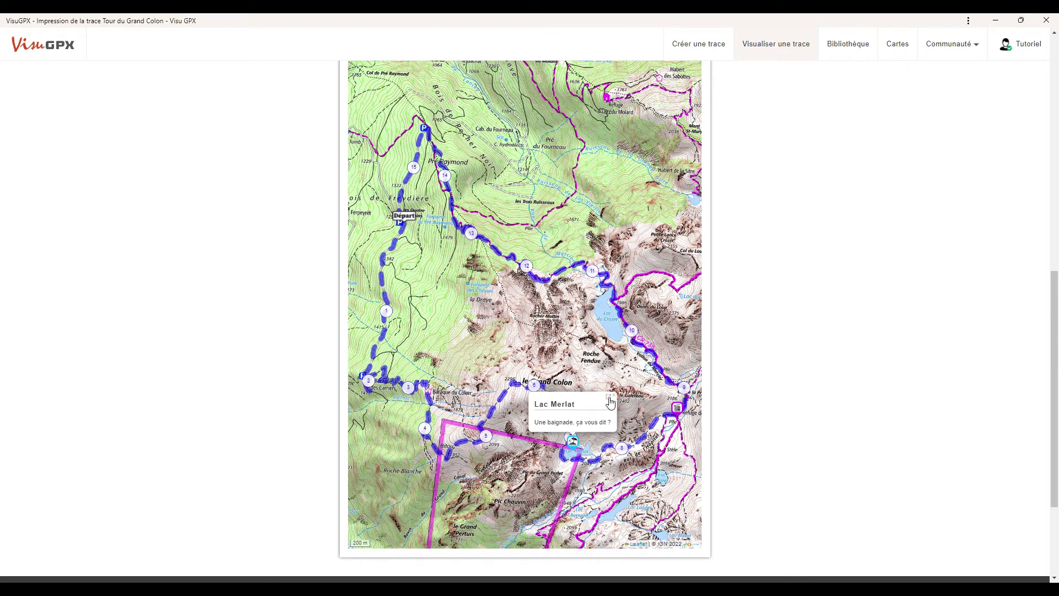
mouse_move(573, 441)
mouse_move(593, 462)
mouse_down()
mouse_move(538, 497)
mouse_move(465, 515)
mouse_move(512, 515)
mouse_move(444, 519)
mouse_move(524, 506)
mouse_up()
mouse_move(679, 408)
mouse_move(685, 362)
mouse_down()
mouse_move(651, 406)
mouse_move(627, 517)
mouse_up()
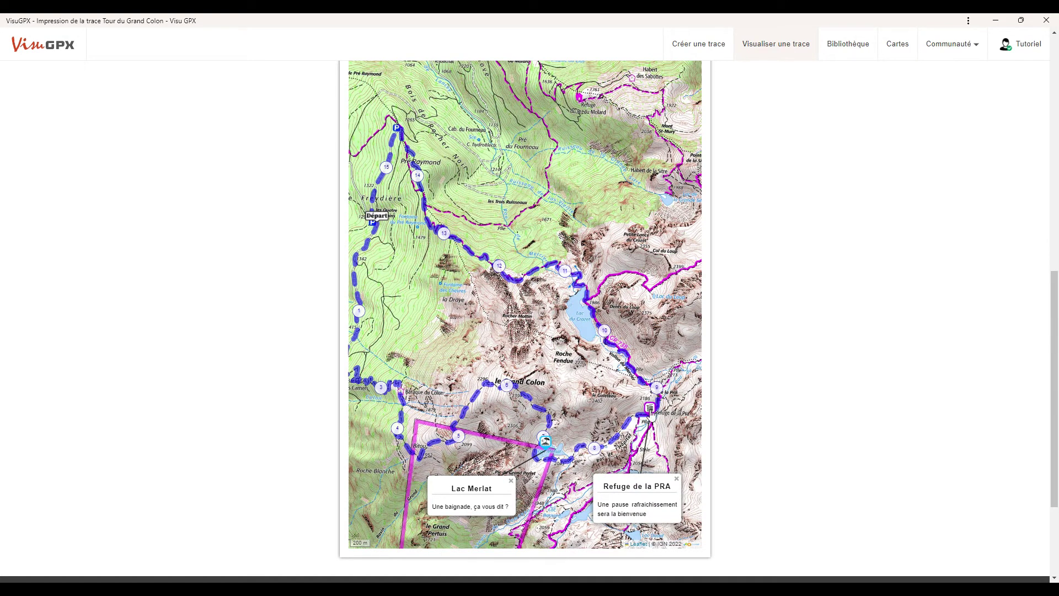
- Add an enlarged elevation profile to the printed map and place it beside the track's northern section
scroll(257, 274, up, 5)
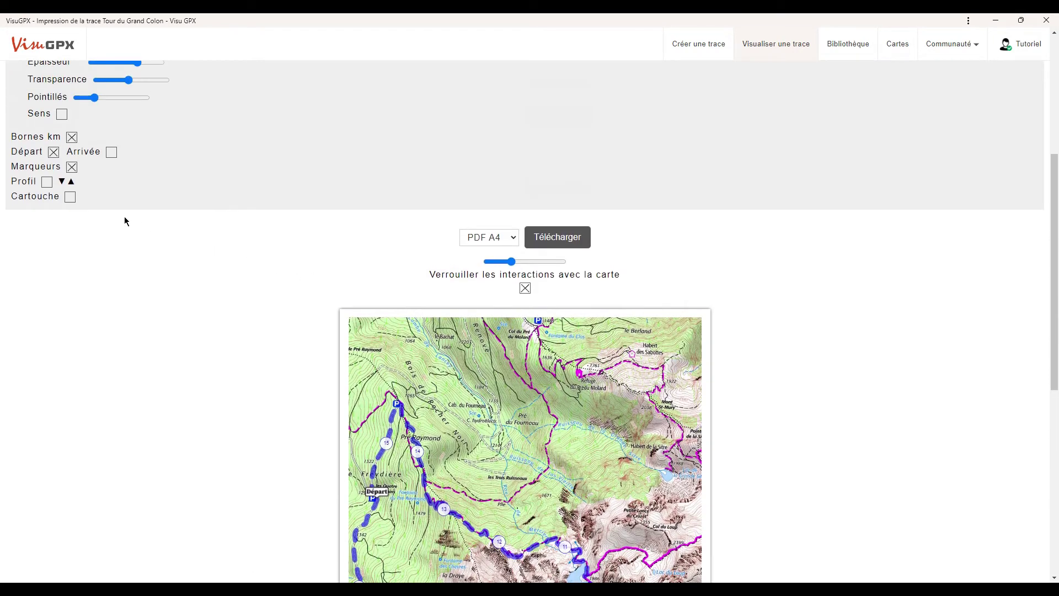
click(47, 182)
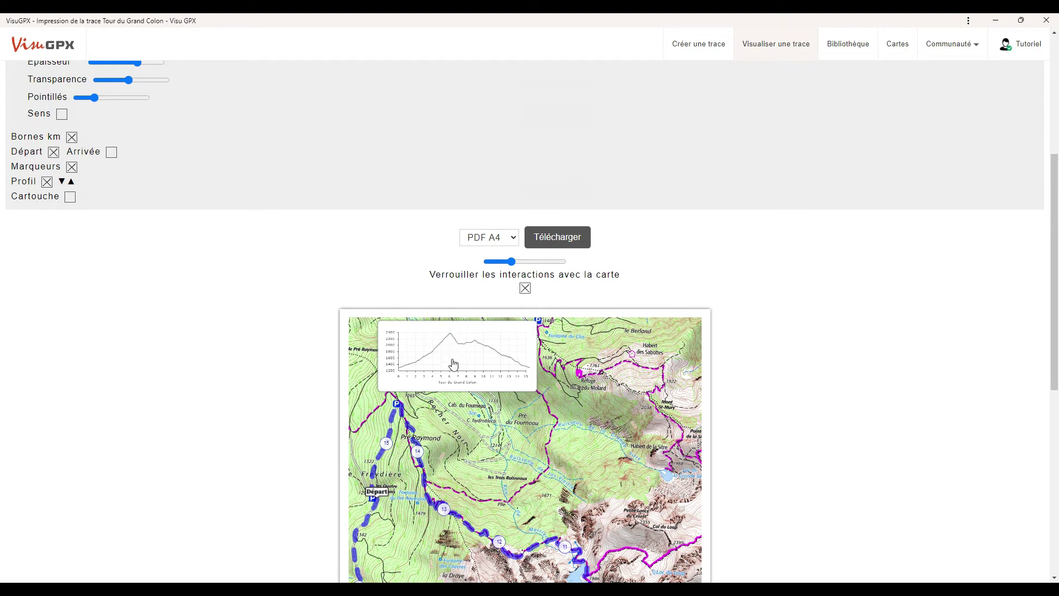
scroll(390, 487, down, 4)
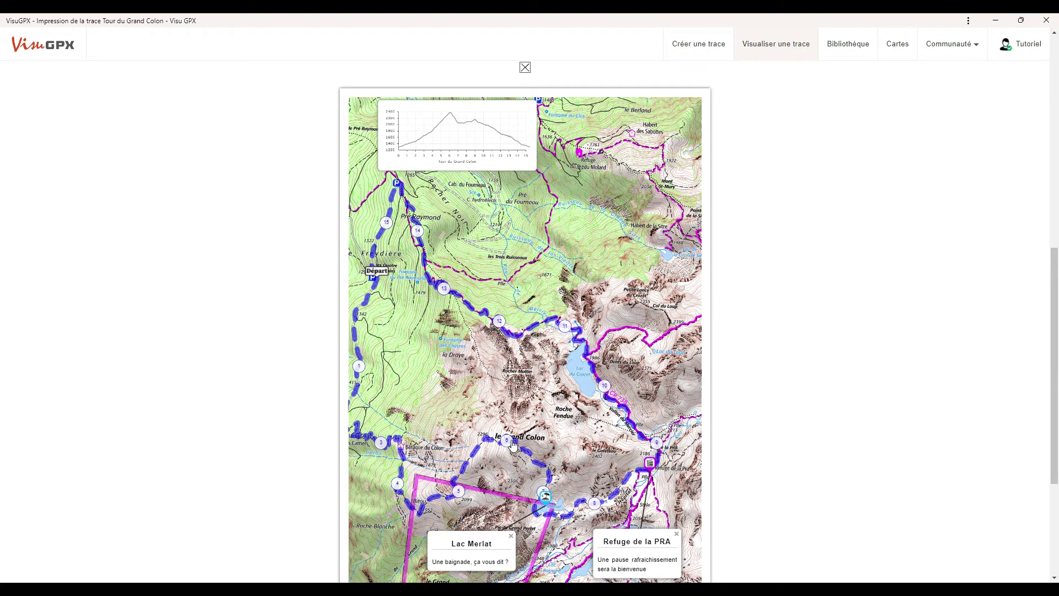
scroll(513, 446, up, 4)
click(76, 184)
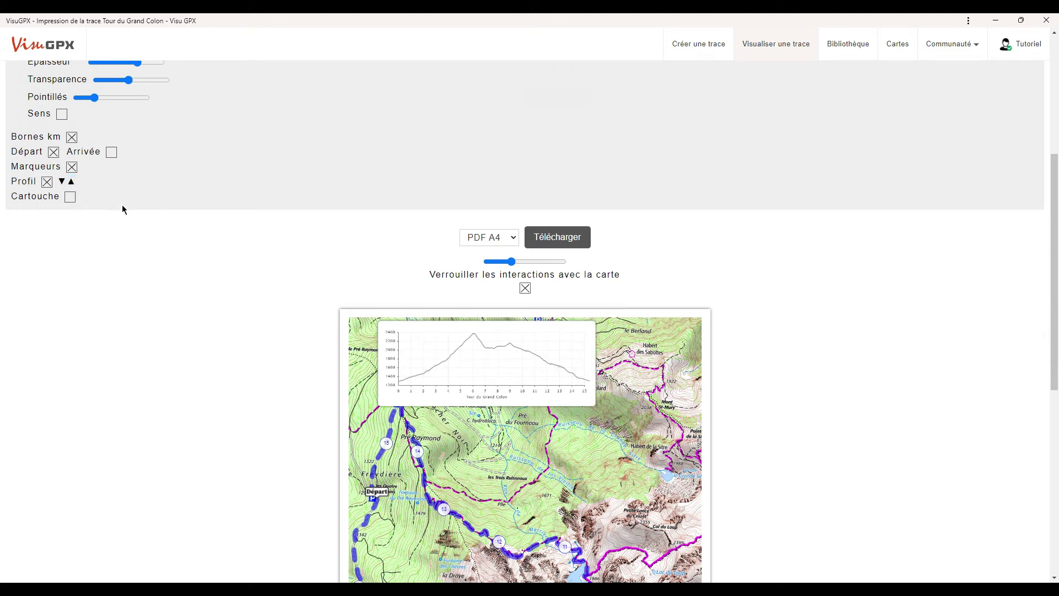
drag(435, 367, 522, 448)
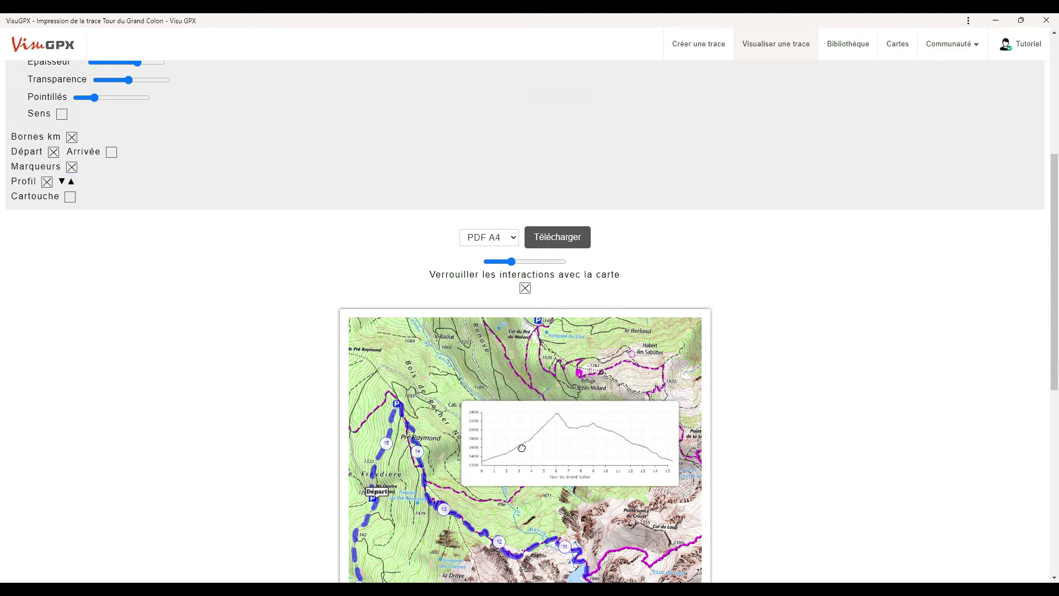
- Add the information cartouche to the map and place it above the elevation profile
click(70, 197)
scroll(256, 242, down, 2)
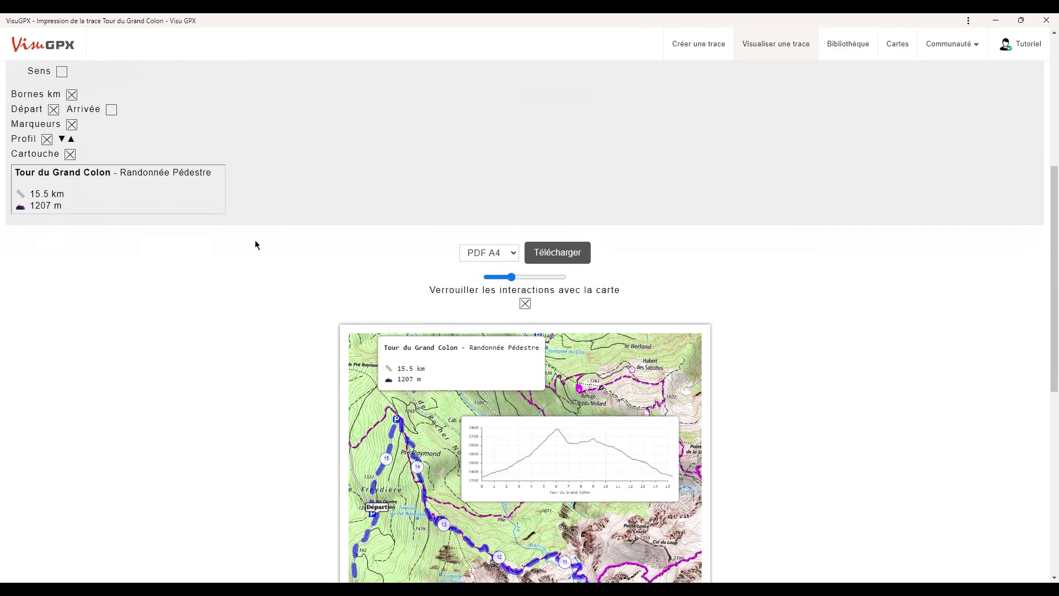
drag(413, 282, 514, 291)
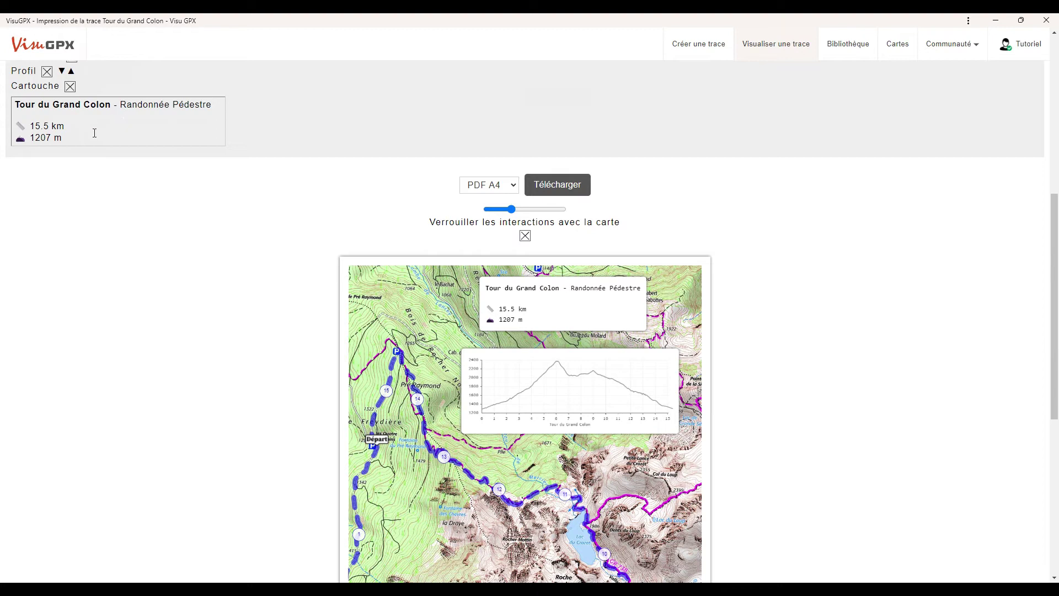
- Rearrange the cartouche text with Randonnée Pédestre under the title and the distance and elevation gain together on the line directly below
click(129, 114)
key(BackSpace)
key(BackSpace)
key(BackSpace)
key(Return)
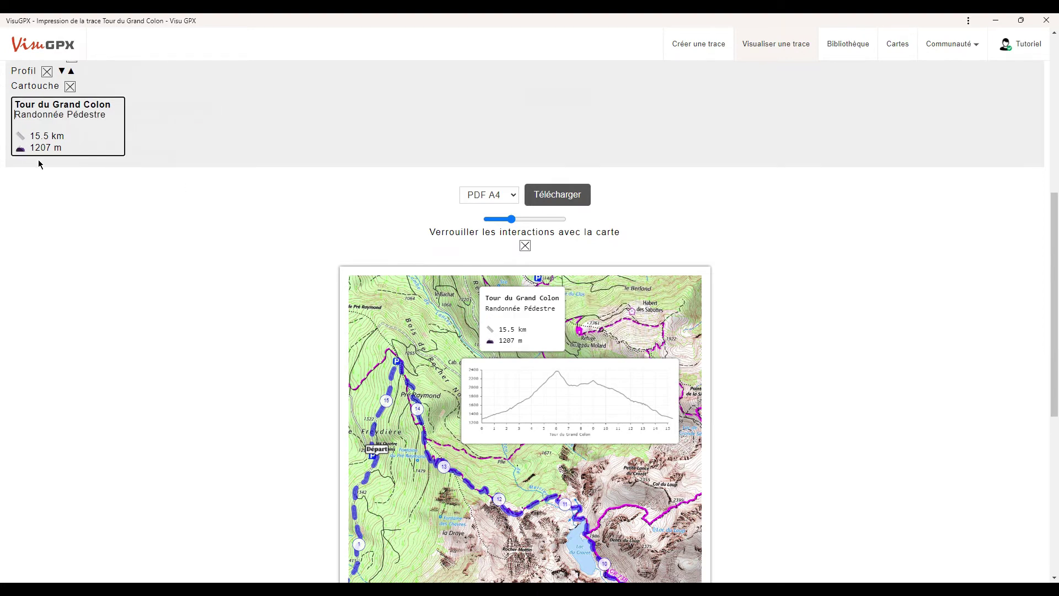
key(BackSpace)
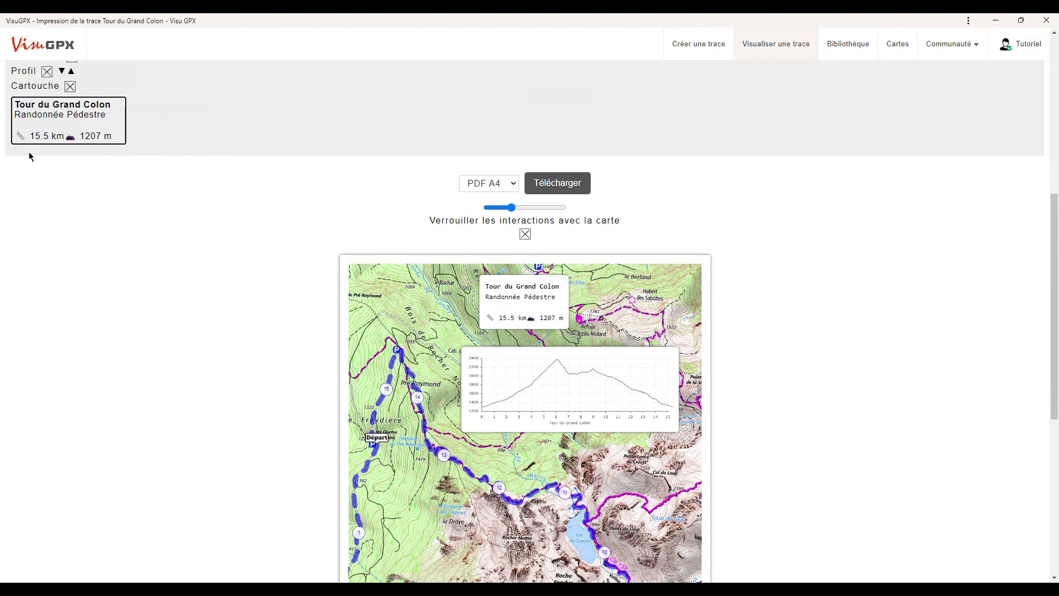
key(BackSpace)
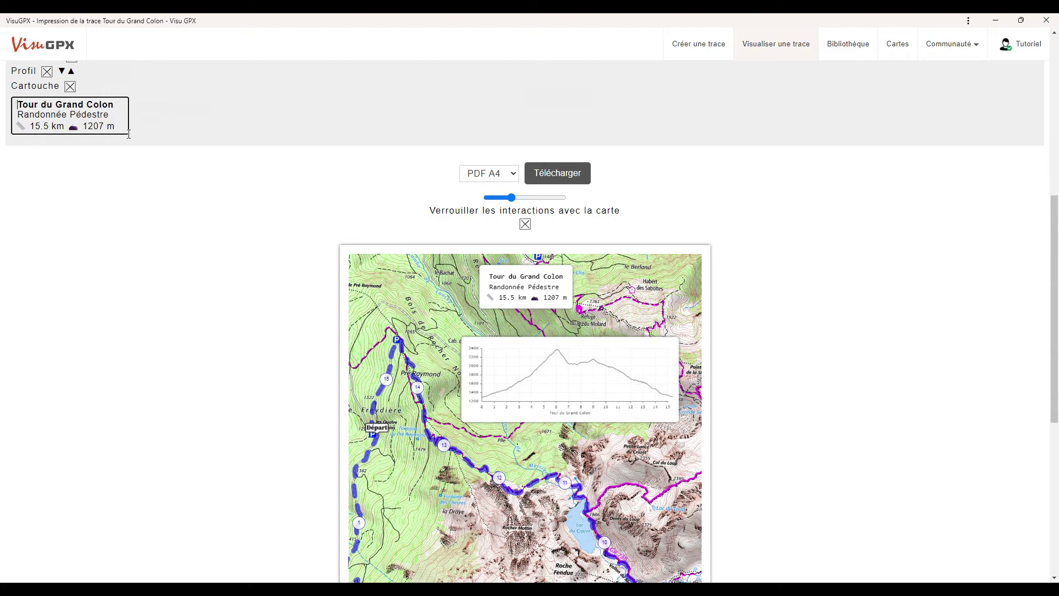
- Add "Rendez-vous parking à 8h00" and "Samedi 13 Octobre" on separate lines below a blank line in the cartouche
key(Return)
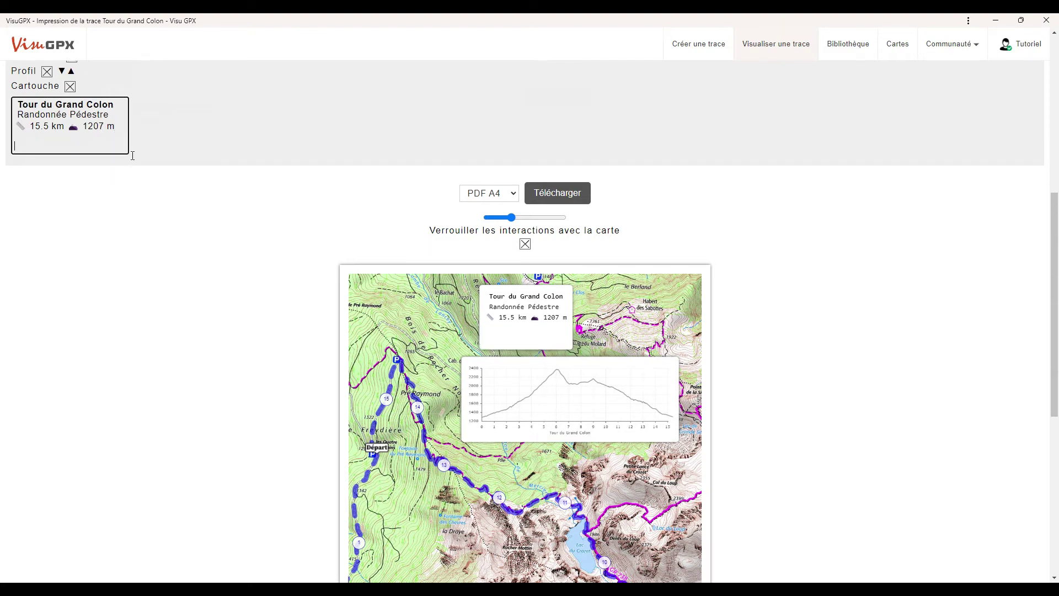
text(Rendez-vous parking à )
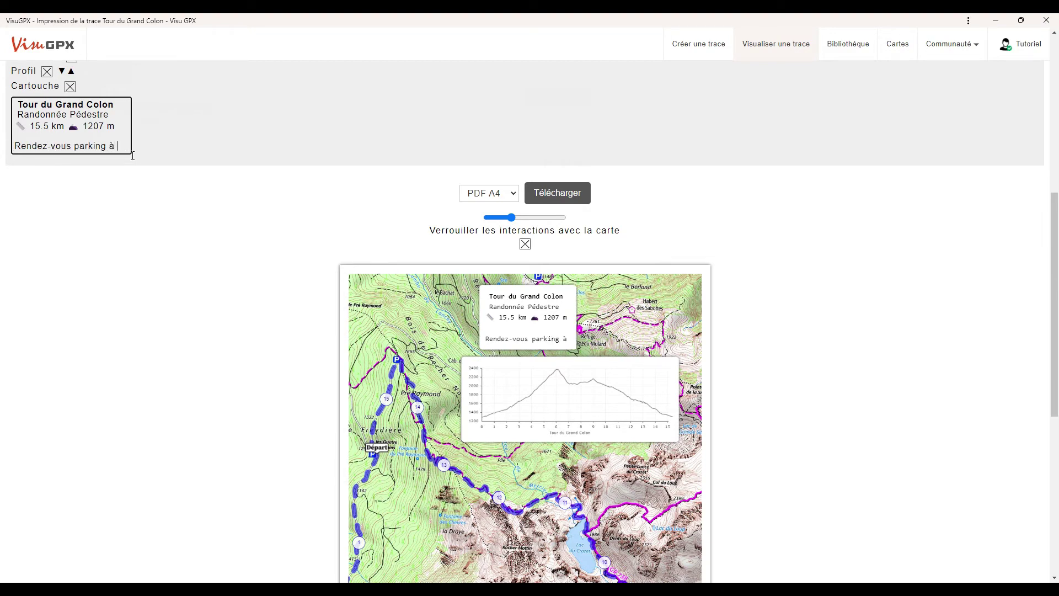
text(8h00)
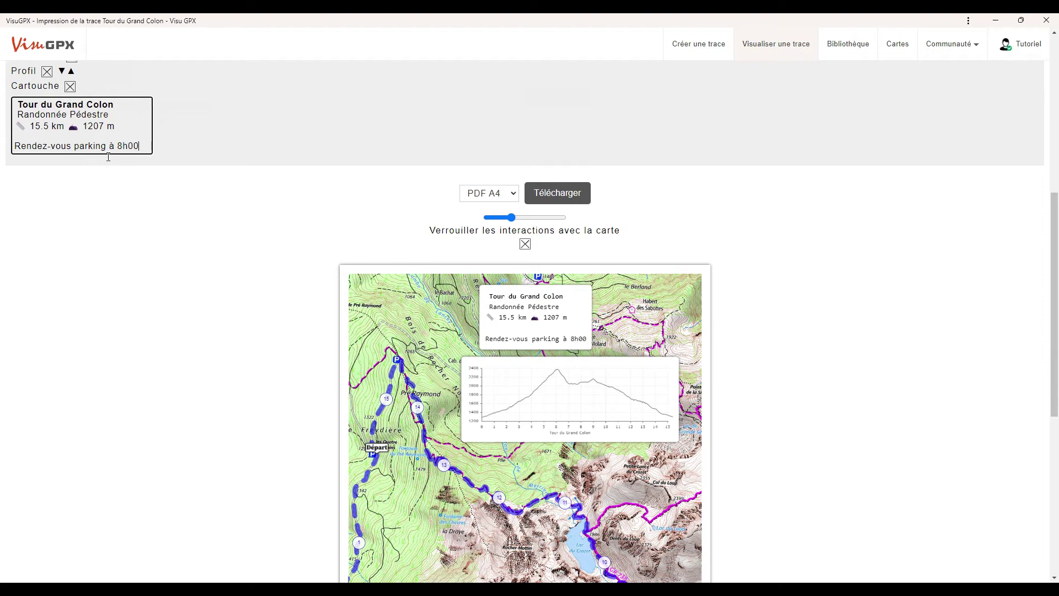
text( le S)
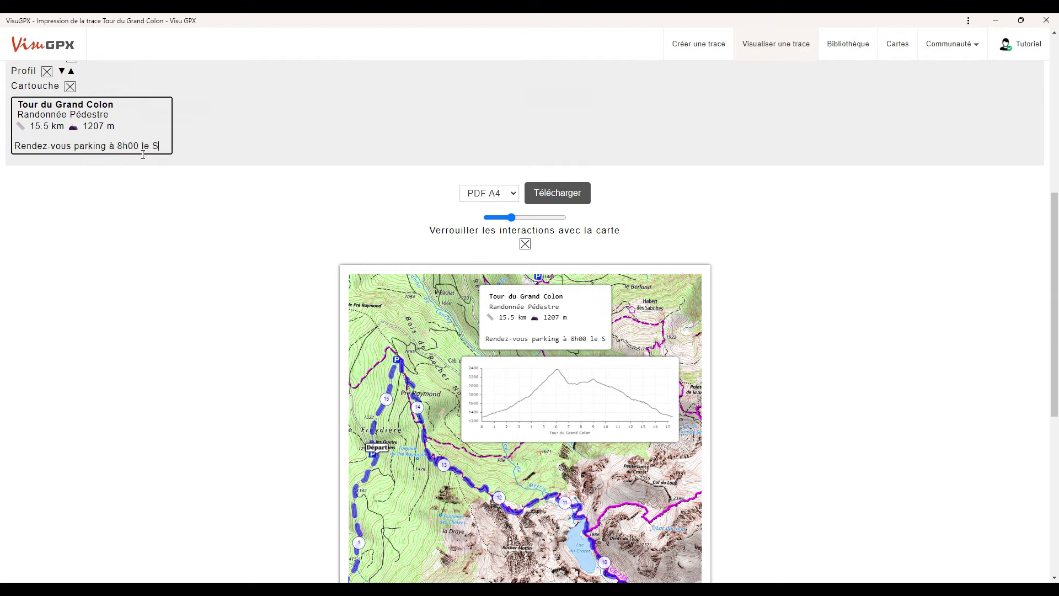
text(amedi 13)
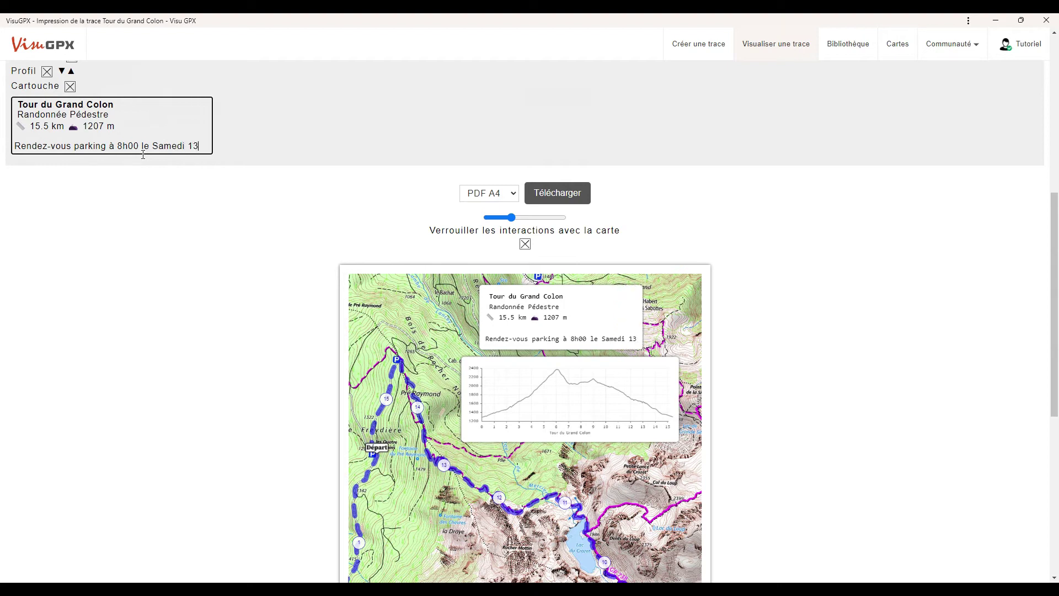
text( Octobre)
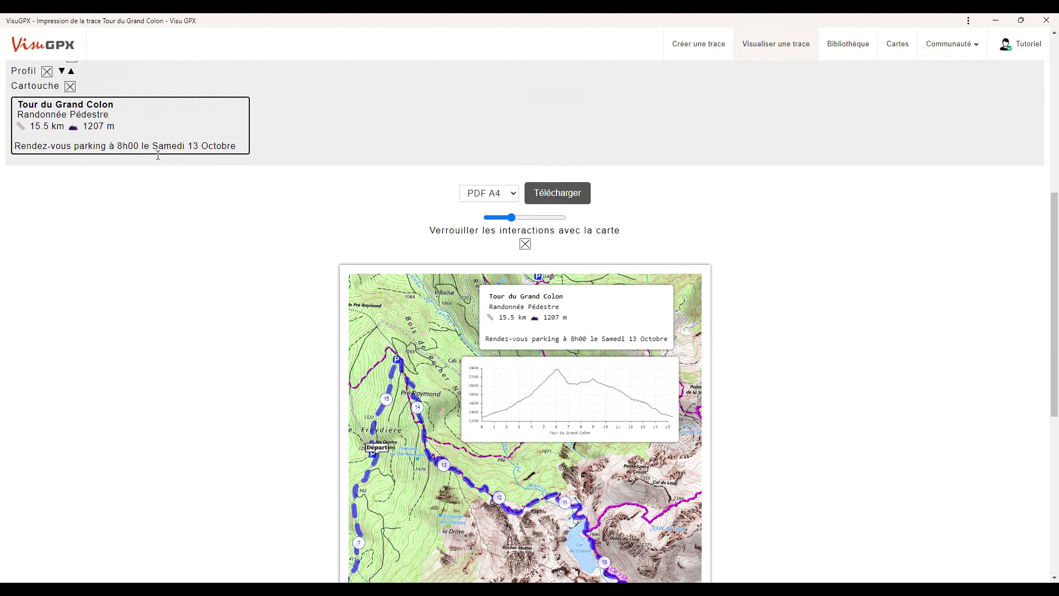
key(BackSpace)
key(BackSpace)
key(BackSpace)
key(Return)
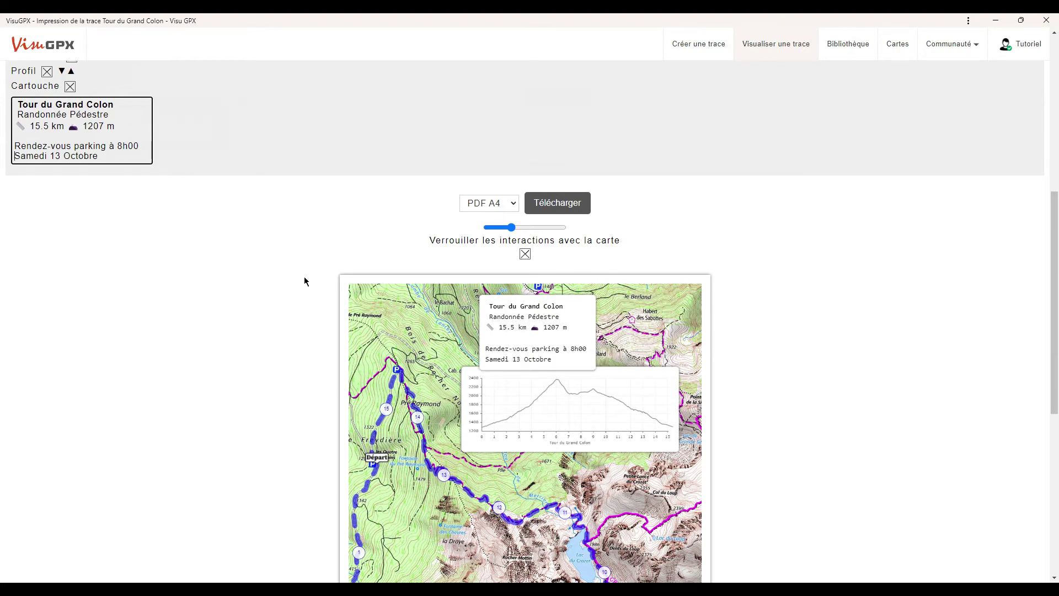
- Review the print options and the map preview with its cartouche, profile and marker descriptions
scroll(158, 324, down, 4)
scroll(157, 323, up, 4)
scroll(158, 323, up, 2)
scroll(157, 326, up, 3)
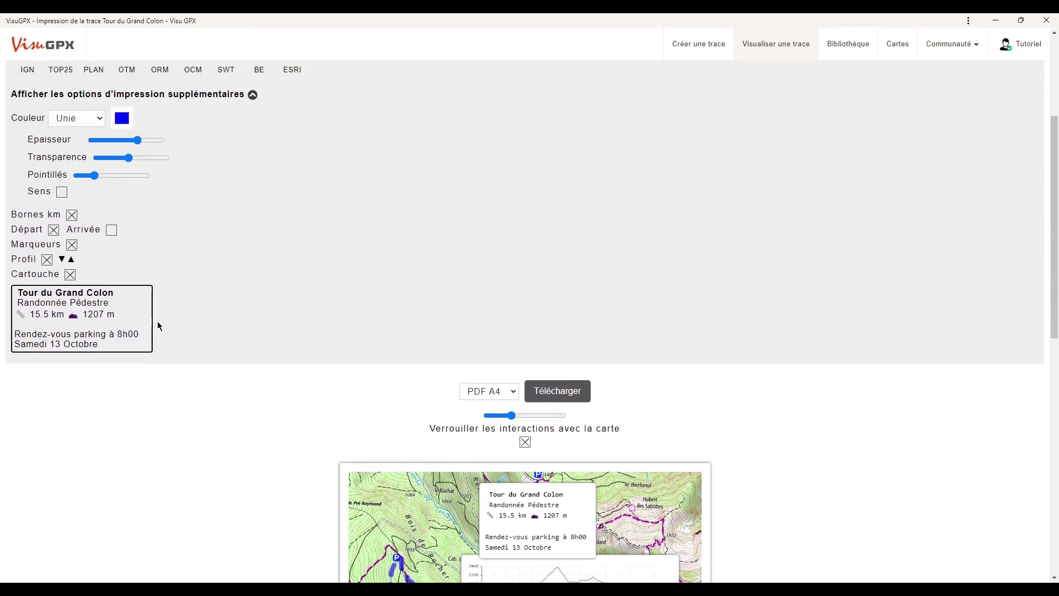
scroll(158, 325, down, 6)
scroll(158, 325, down, 1)
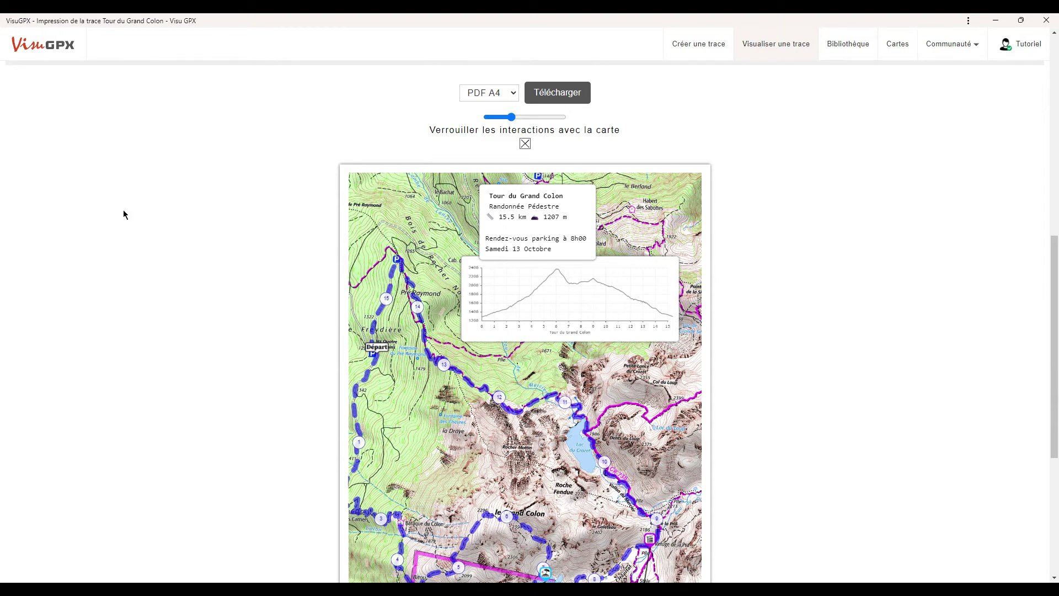
- Unlock the map interactions, recentre the track within the page, and move the elevation profile to the map's lower-left corner
click(525, 143)
drag(447, 448, 468, 392)
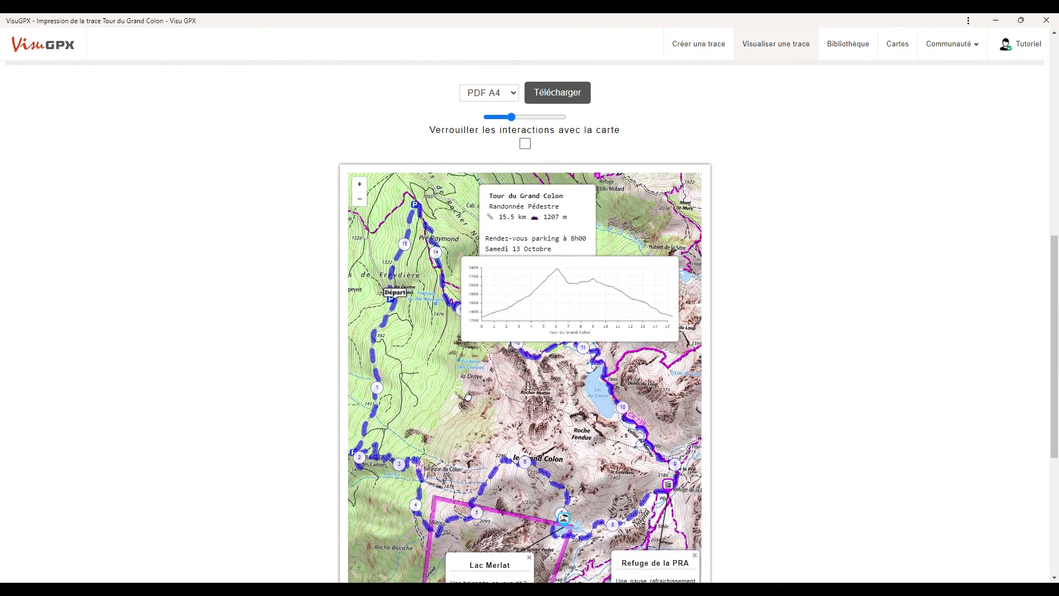
scroll(289, 298, down, 2)
drag(519, 203, 404, 536)
- Reposition the Lac Merlat and Refuge de la PRA descriptions and the cartouche clear of the track, and relock the map interactions
drag(491, 457, 490, 461)
drag(662, 454, 649, 464)
scroll(744, 132, up, 1)
drag(550, 201, 537, 194)
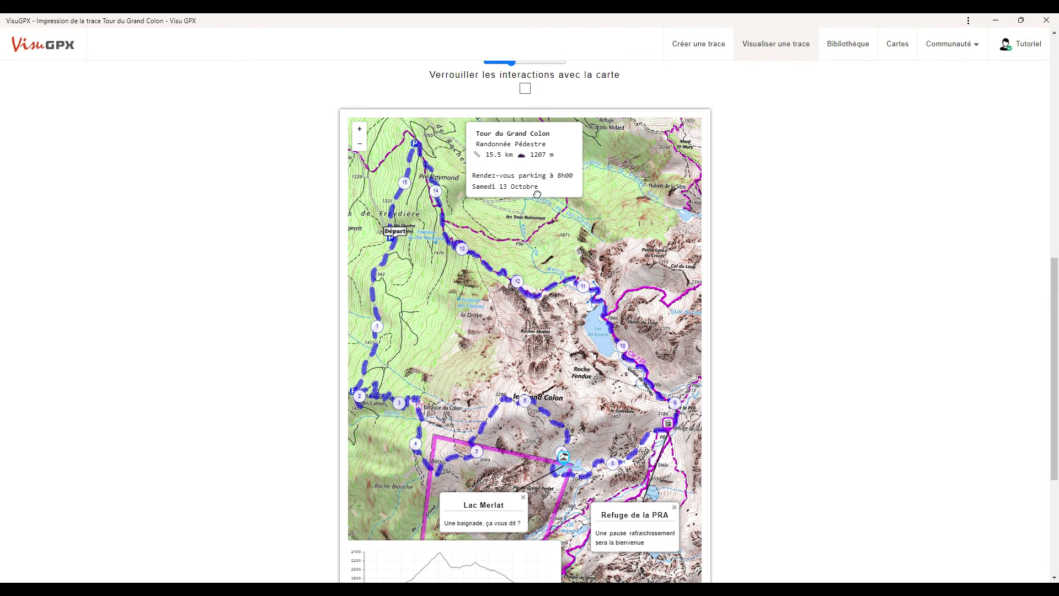
click(525, 88)
- Enlarge the on-page print preview of the map
scroll(283, 266, down, 2)
scroll(283, 267, up, 2)
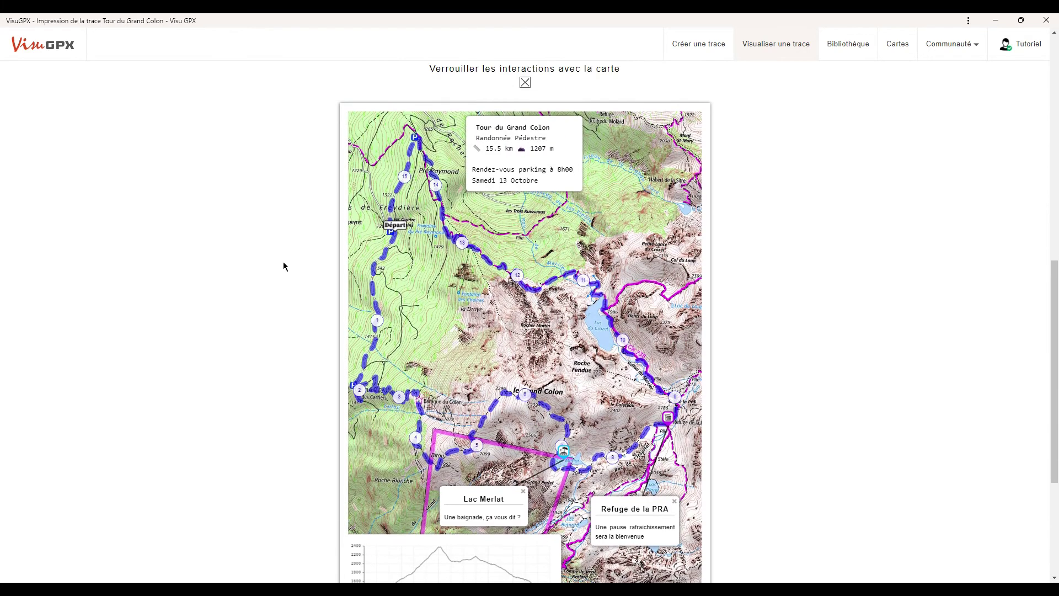
mouse_move(511, 62)
mouse_down()
mouse_move(533, 65)
mouse_move(503, 66)
mouse_move(518, 68)
mouse_up()
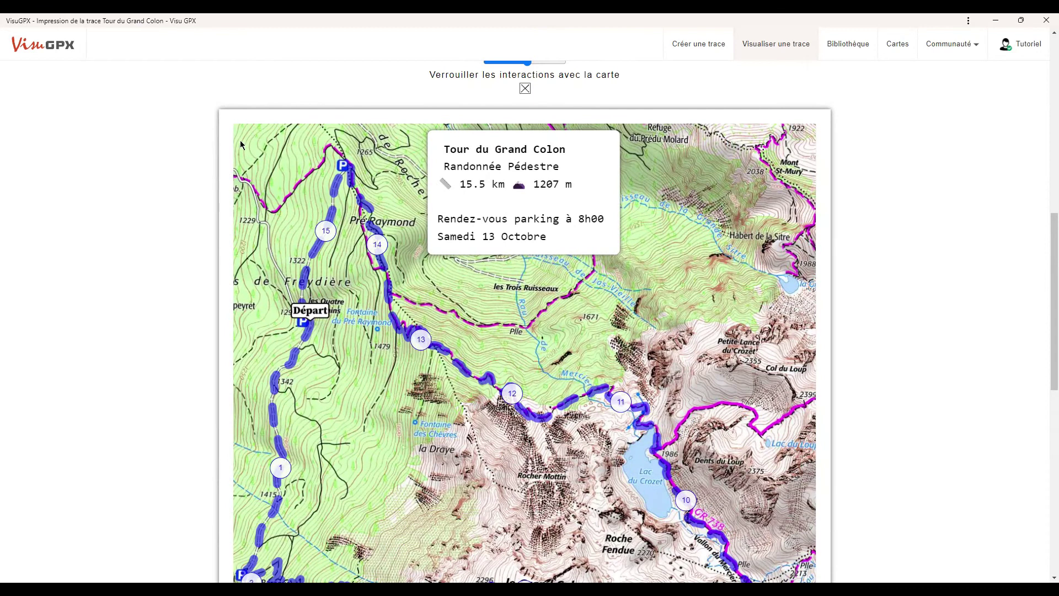
- Generate and download the map as a PDF A4 file with the A4V print format
scroll(193, 187, up, 2)
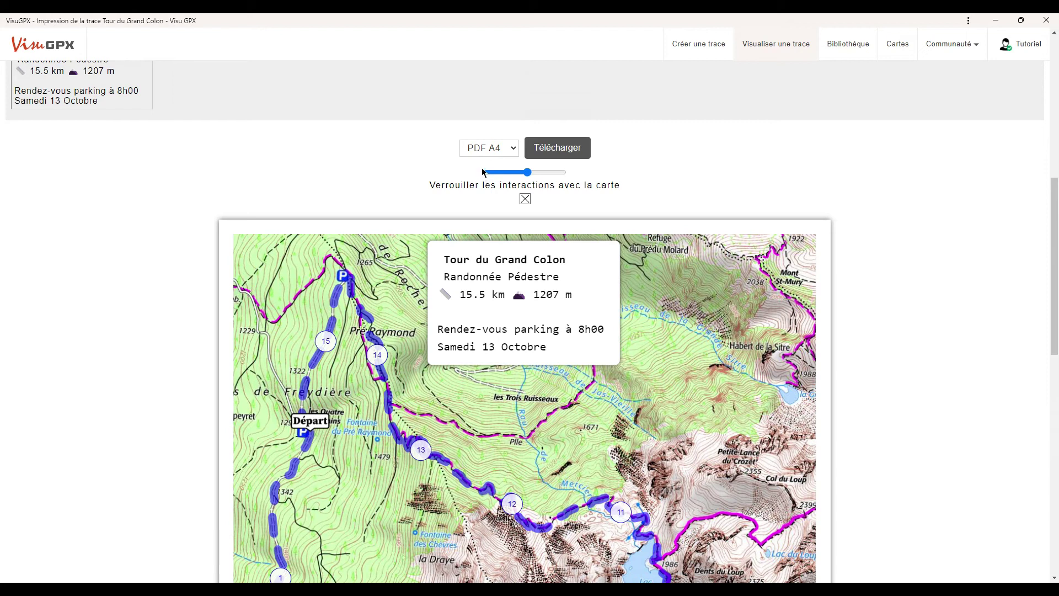
scroll(412, 160, up, 7)
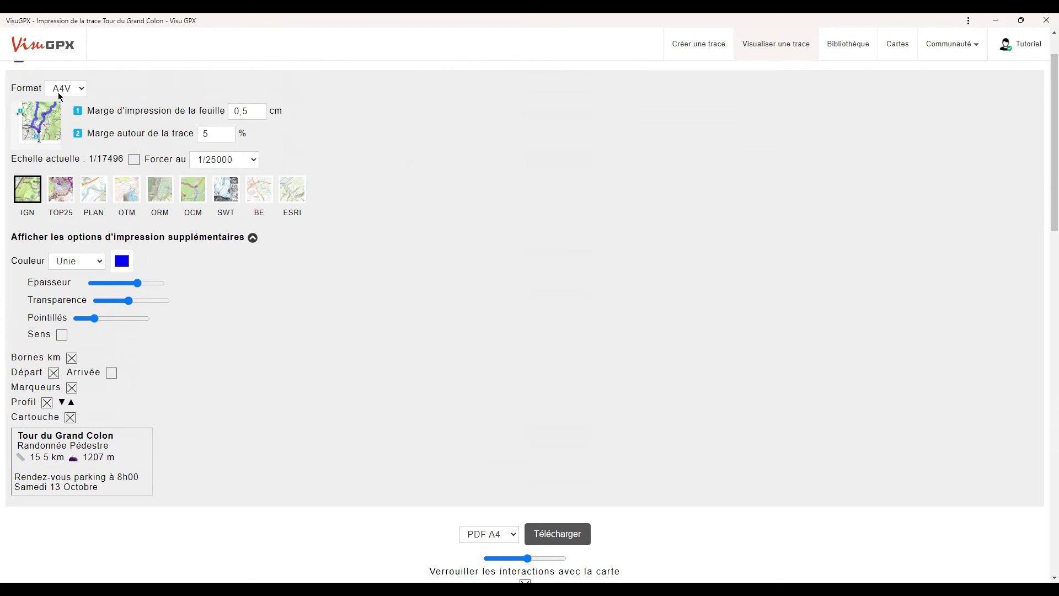
scroll(468, 216, down, 4)
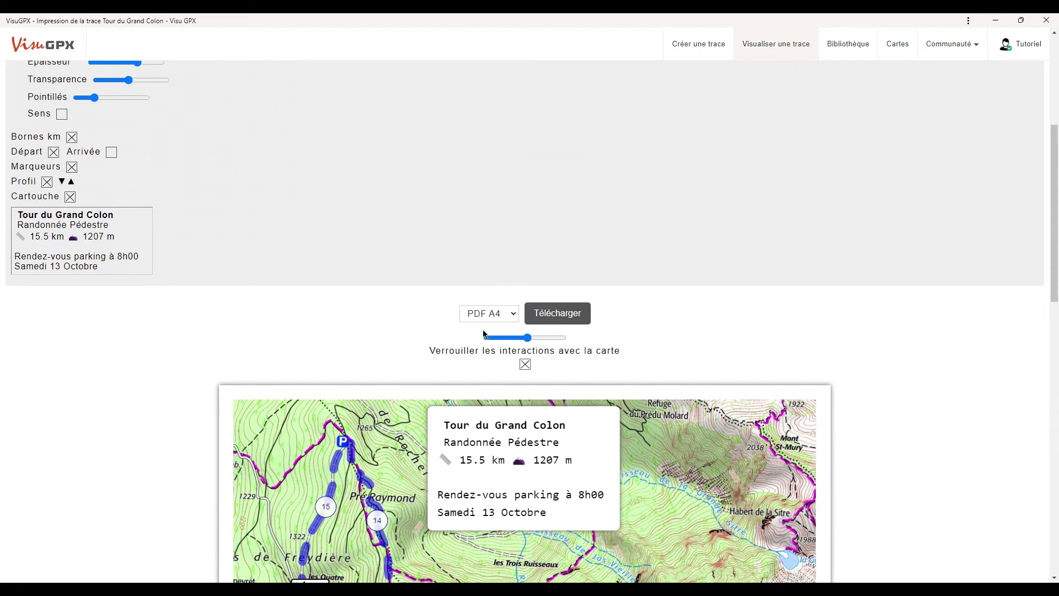
click(566, 318)
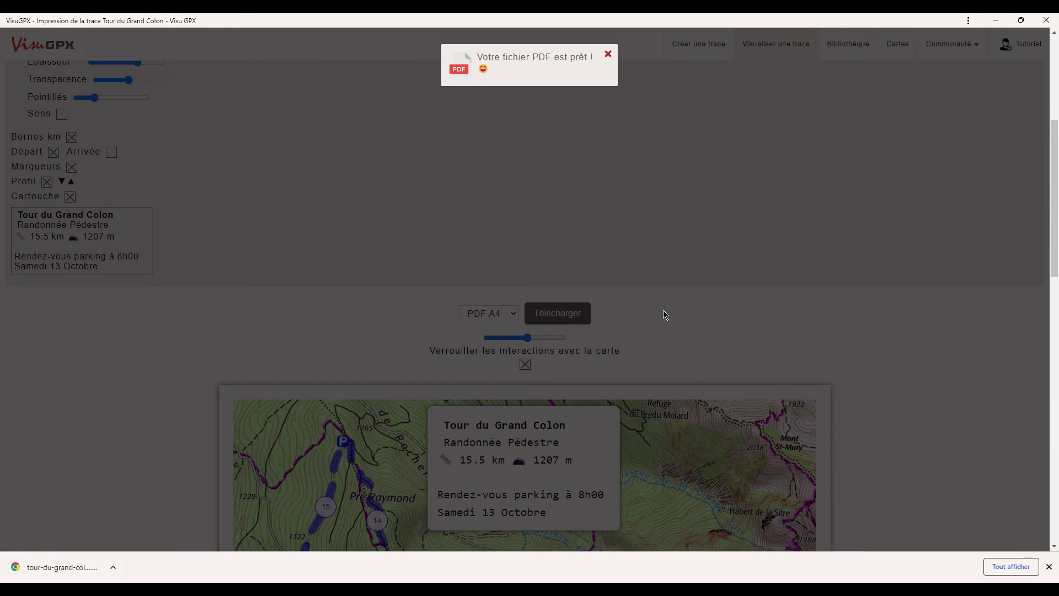
- Open the downloaded A4 PDF in Chrome, examine the whole map page and close it
click(71, 567)
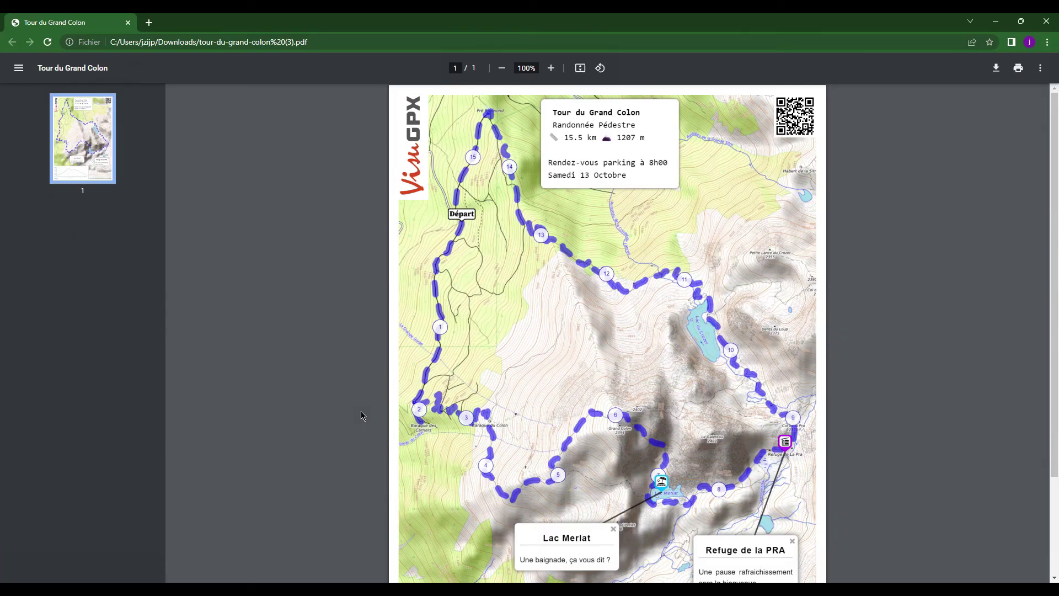
scroll(361, 411, down, 2)
scroll(375, 384, up, 2)
scroll(375, 379, down, 3)
scroll(375, 379, up, 3)
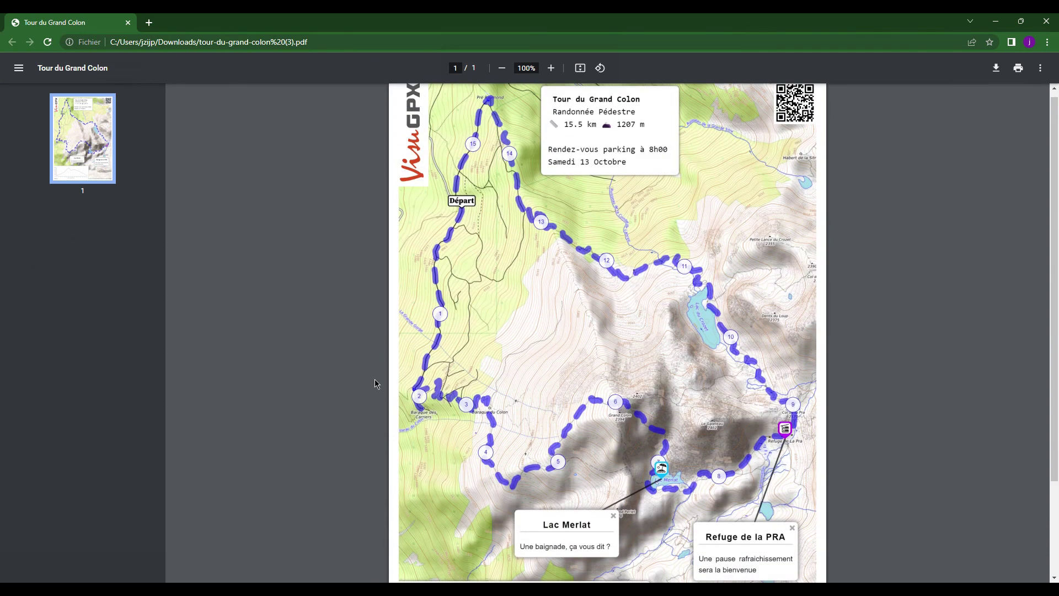
click(1046, 21)
- Change the print format to A3V and select PDF 2*A4 as the download type
scroll(346, 244, up, 5)
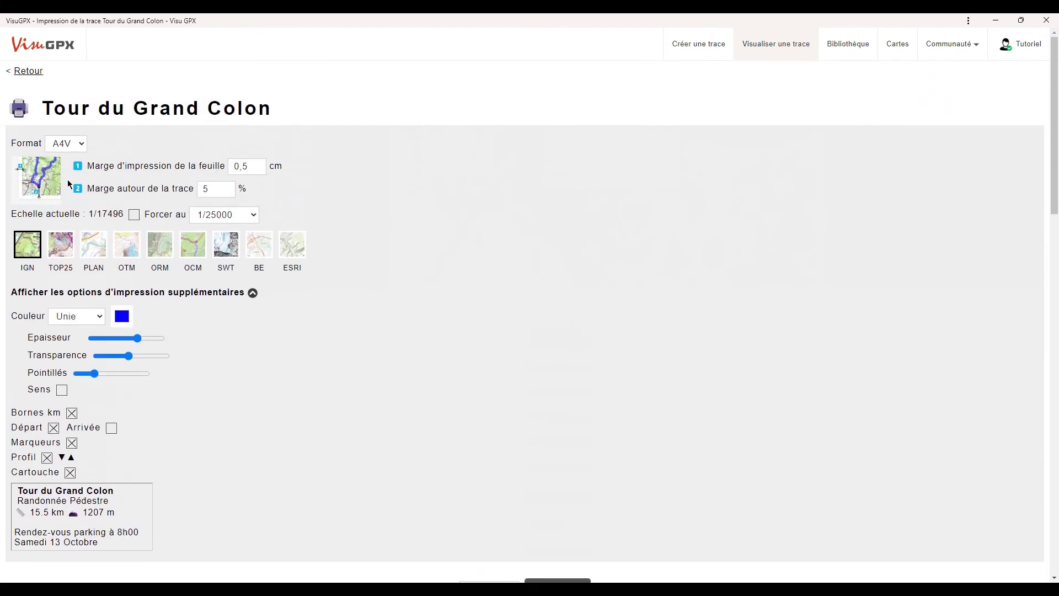
scroll(813, 304, down, 5)
scroll(826, 290, down, 2)
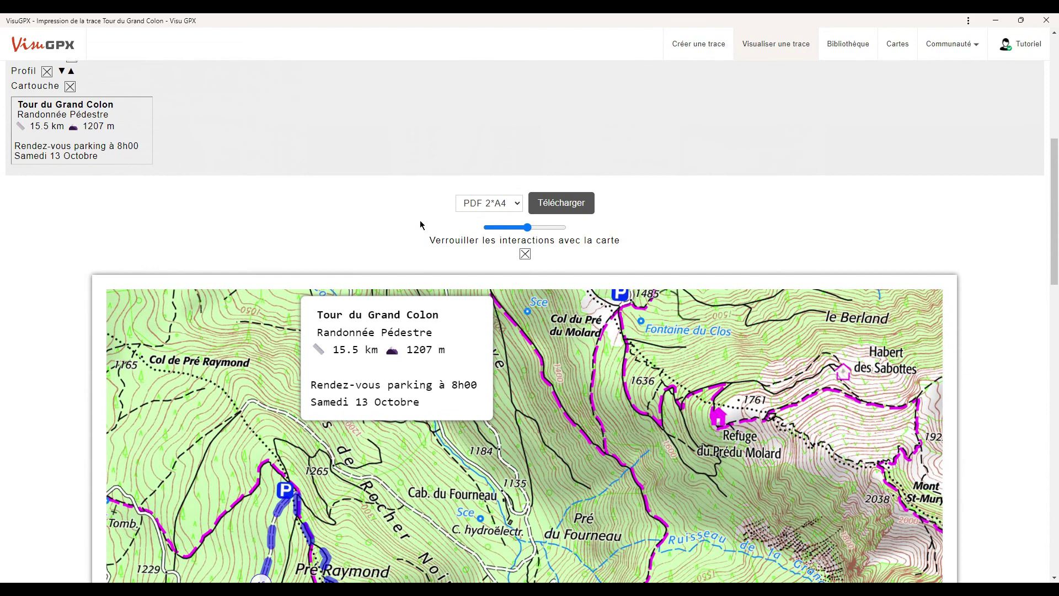
- Switch the base map of the print layout to OTM
scroll(421, 220, up, 6)
scroll(389, 213, up, 1)
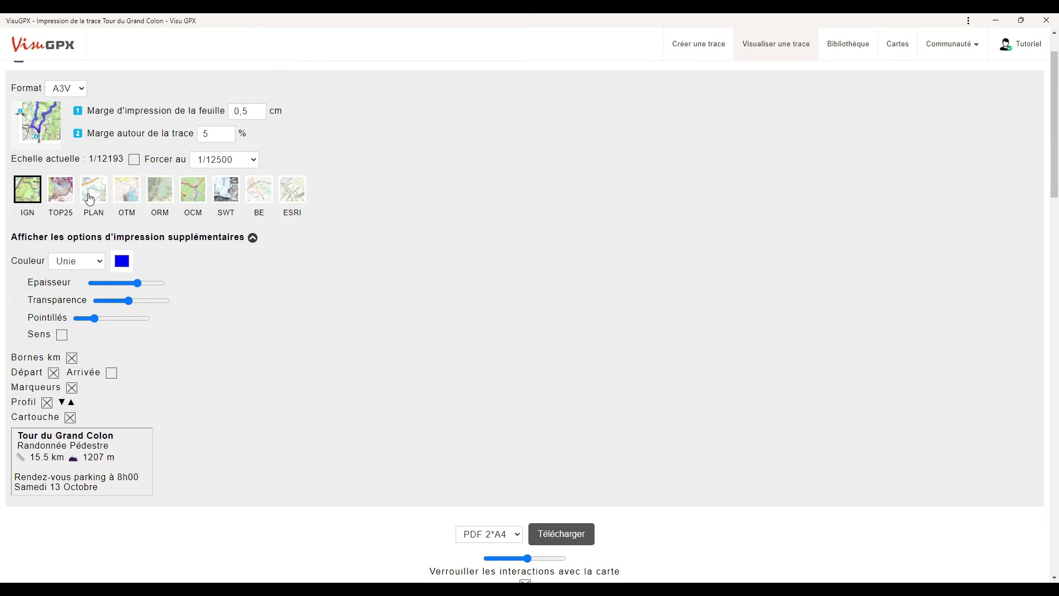
click(125, 202)
- Examine the A3V map preview on the OTM base map, including the track, cartouche, elevation profile and marker descriptions
scroll(845, 289, down, 5)
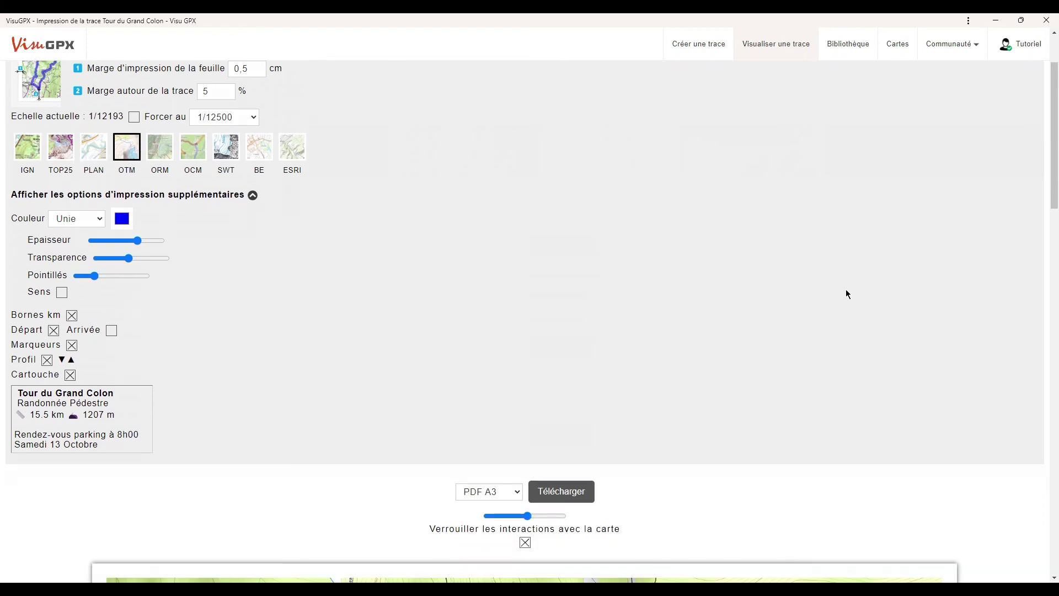
scroll(1003, 253, down, 13)
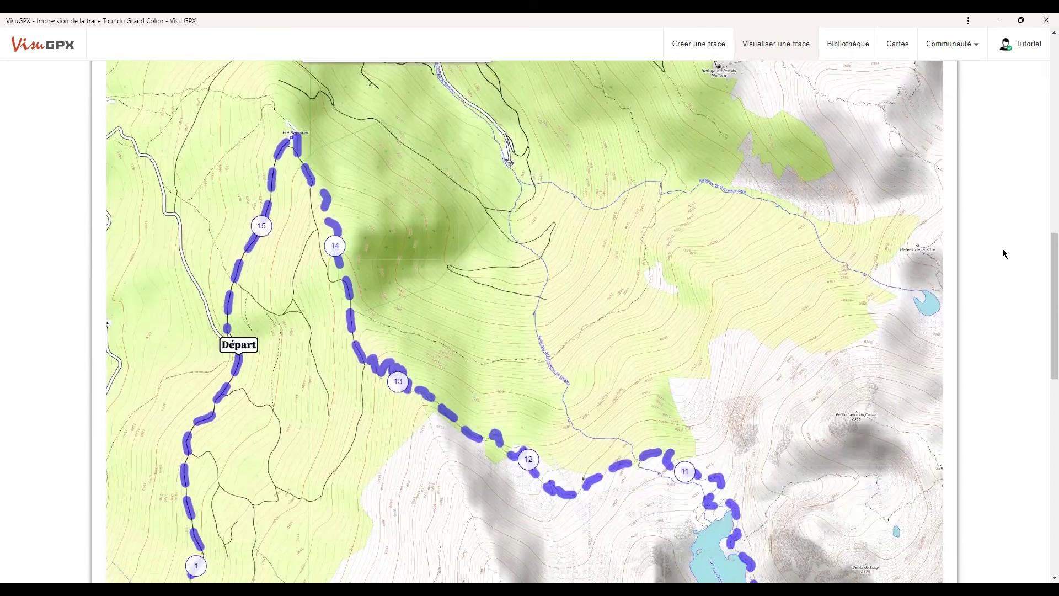
scroll(1003, 252, down, 4)
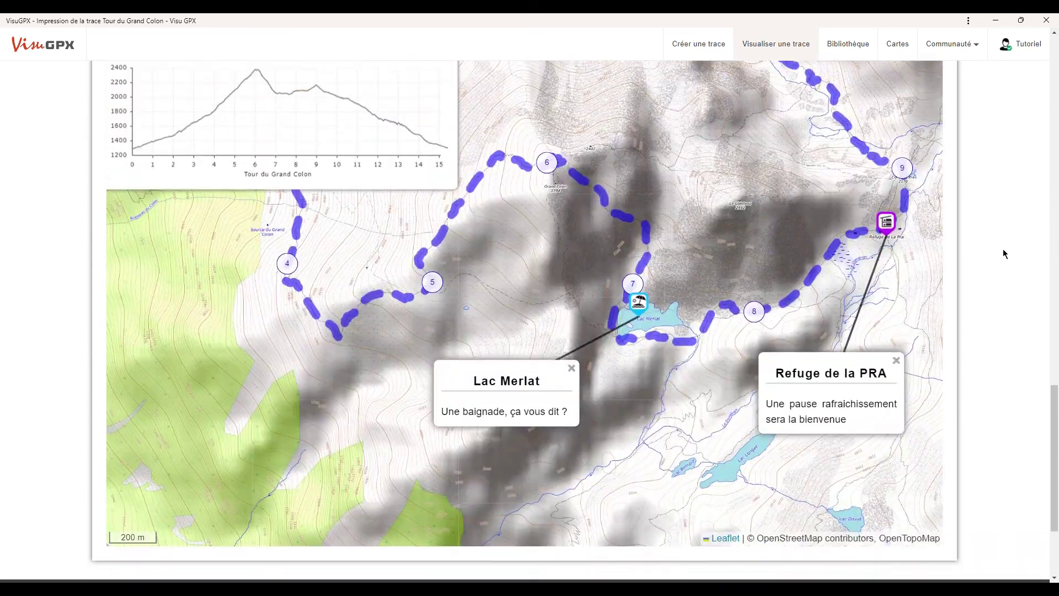
scroll(1003, 252, up, 6)
scroll(1002, 251, up, 2)
scroll(1003, 251, down, 8)
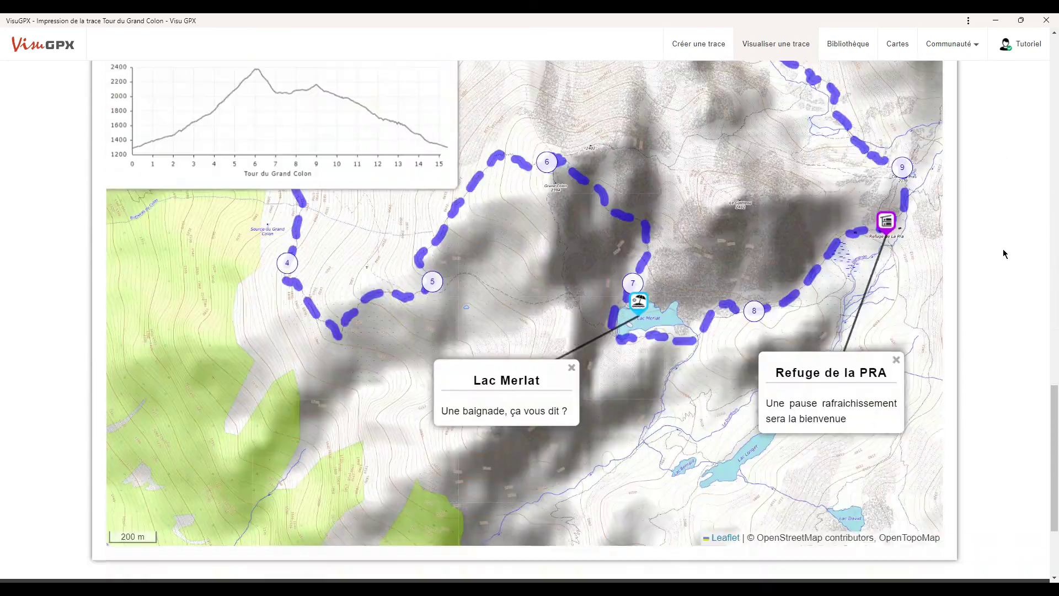
scroll(1003, 251, up, 7)
scroll(1003, 252, up, 9)
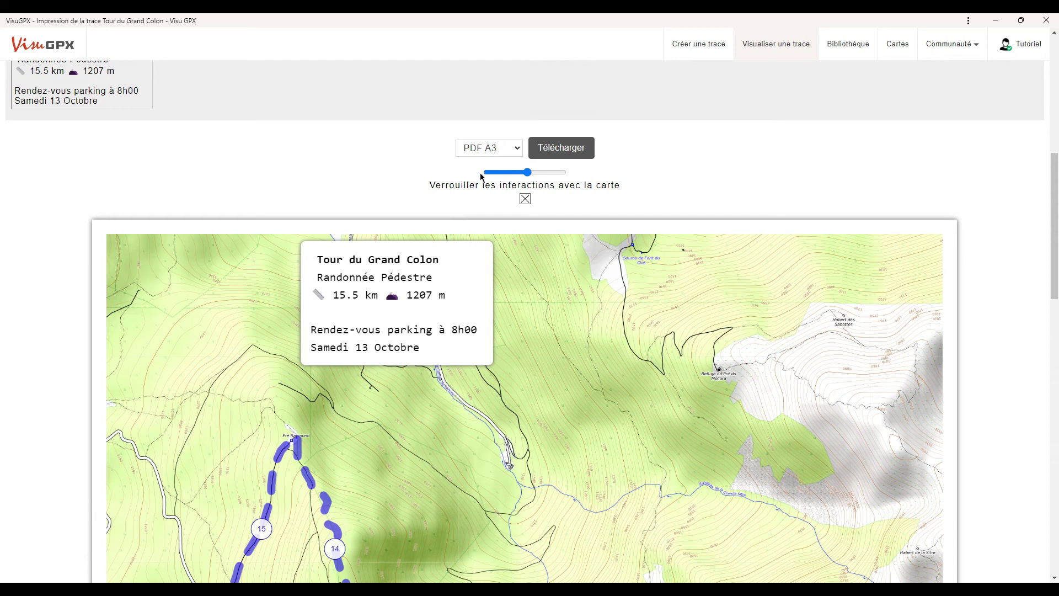
- Generate and download the A3V map as a PDF 2*A4 file
click(489, 148)
click(489, 171)
click(561, 148)
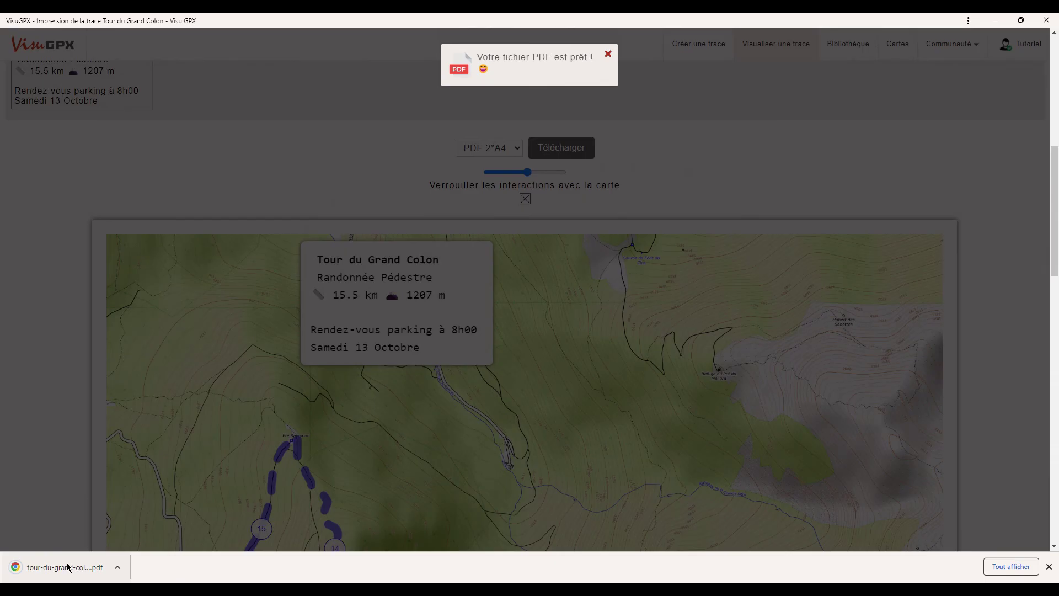
- Open the downloaded 2*A4 PDF in Chrome, rotate it 90° counterclockwise so the cartouche reads upright, and examine both pages
click(55, 567)
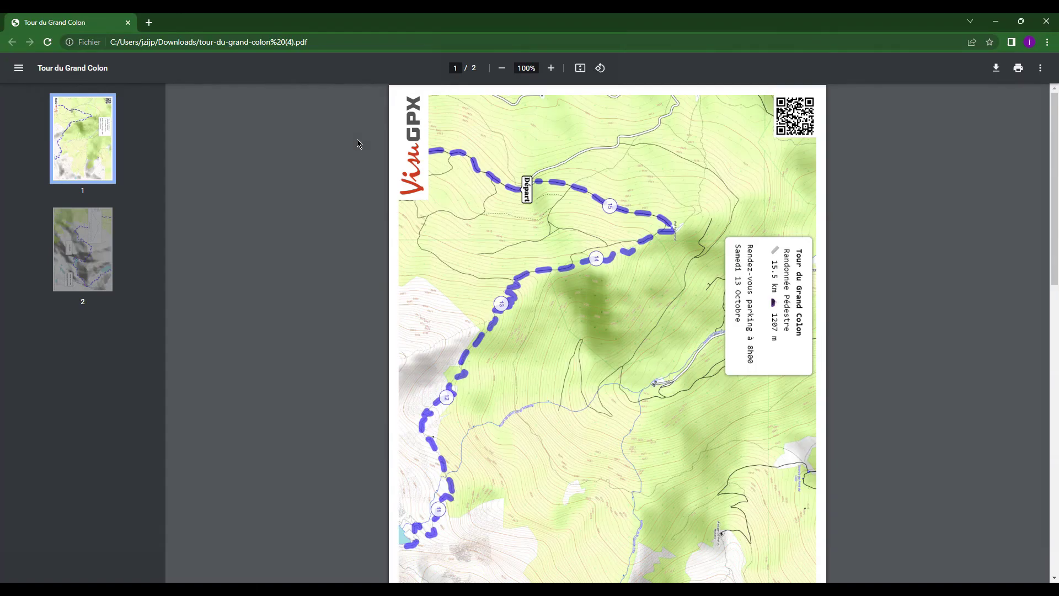
scroll(358, 144, down, 15)
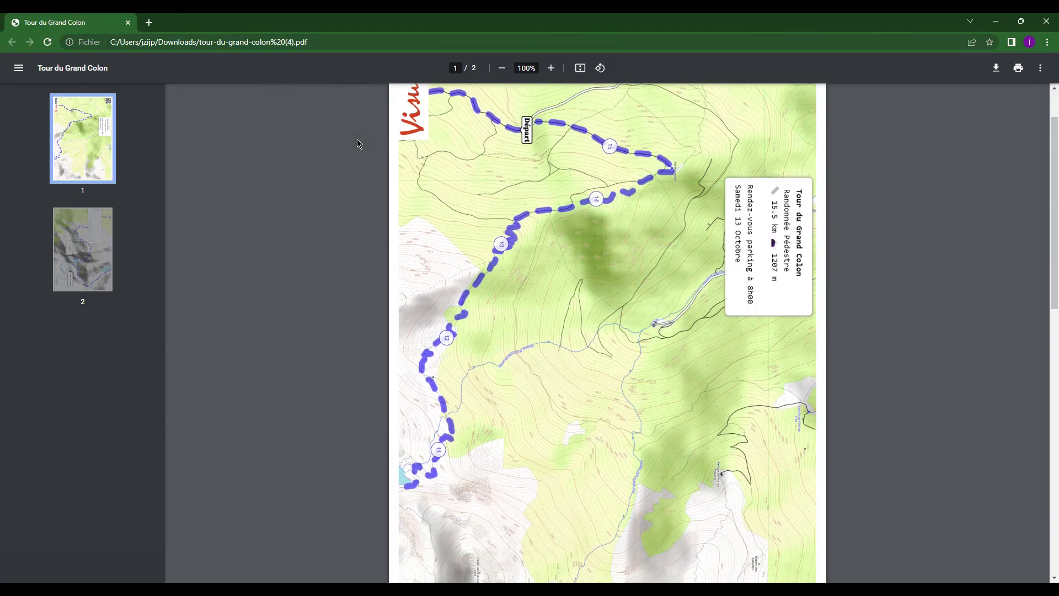
scroll(359, 144, up, 15)
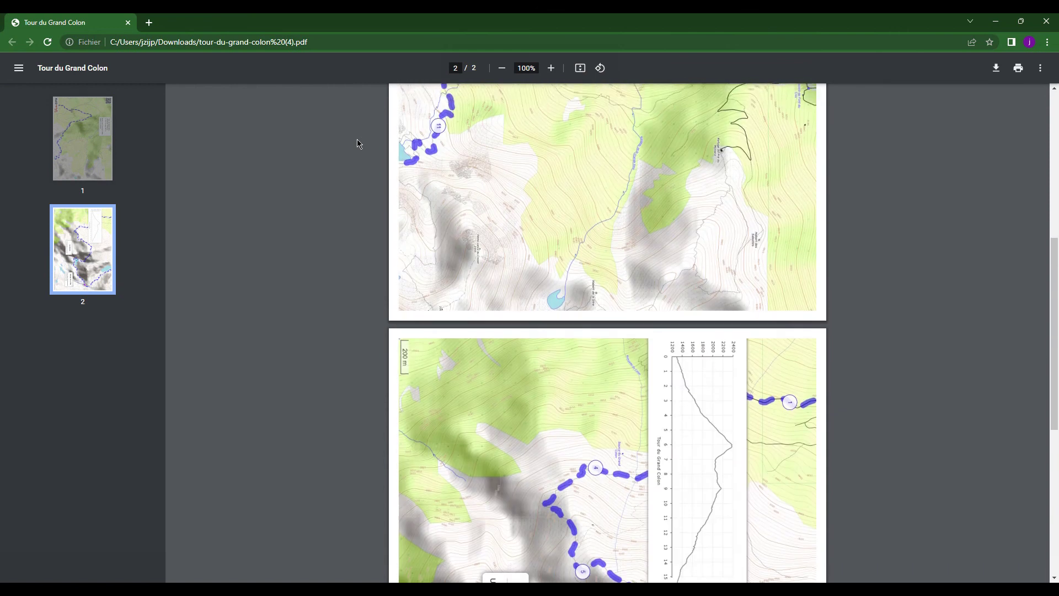
click(600, 68)
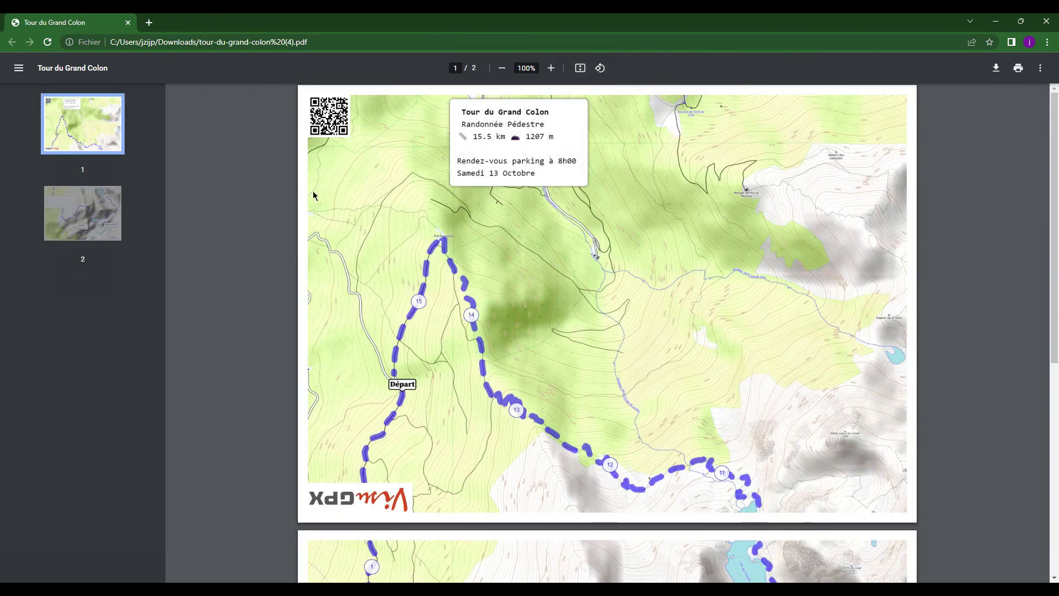
scroll(265, 192, down, 5)
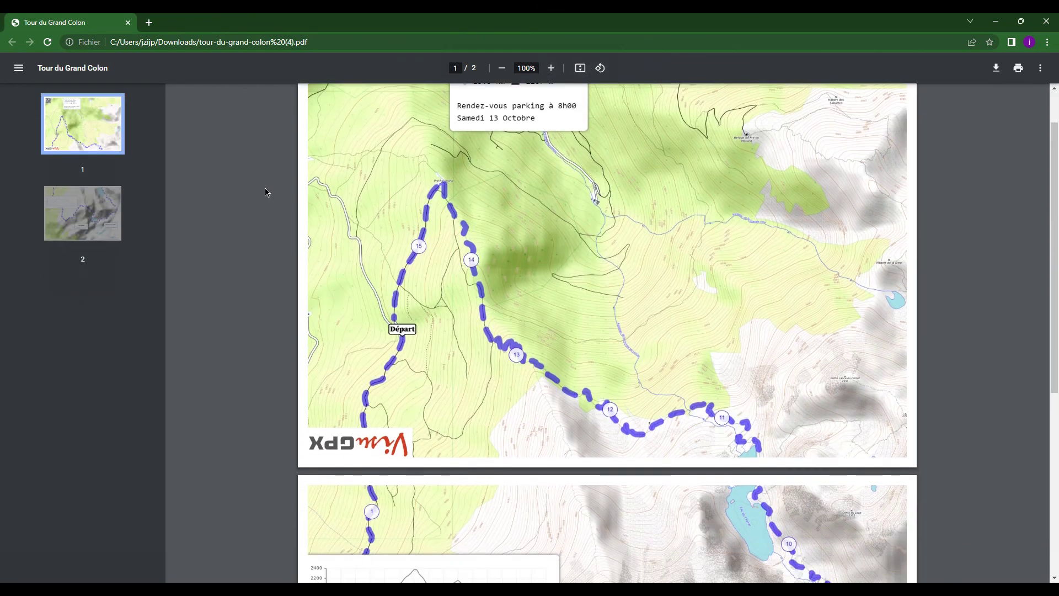
scroll(265, 192, down, 2)
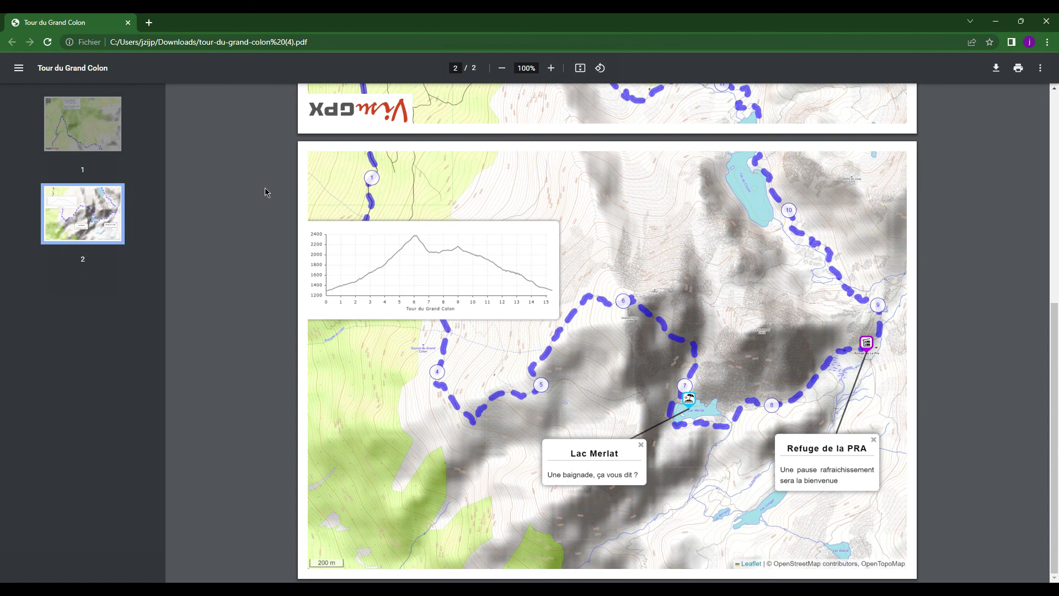
scroll(265, 192, up, 7)
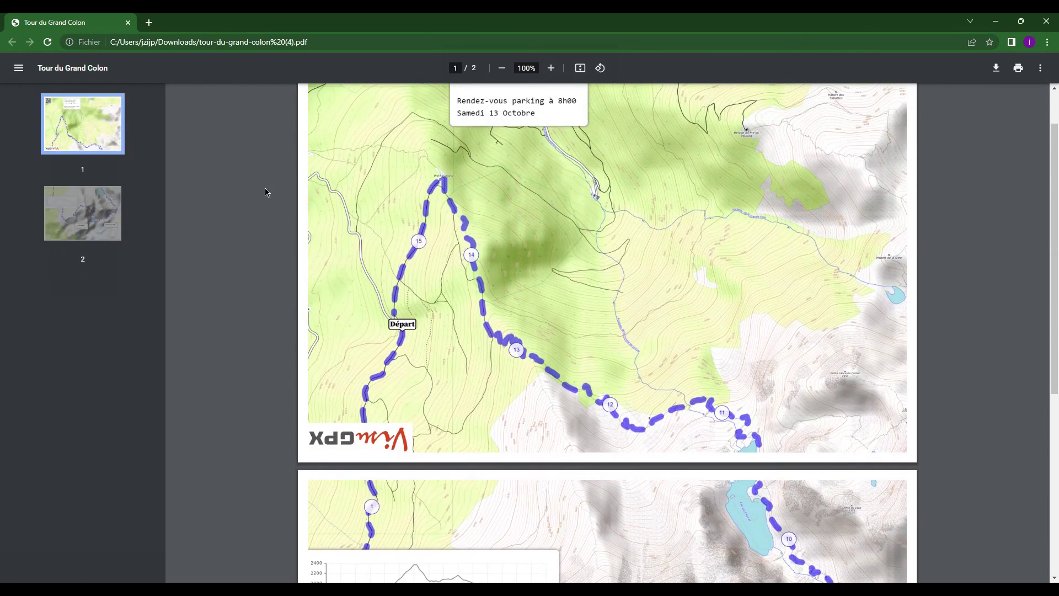